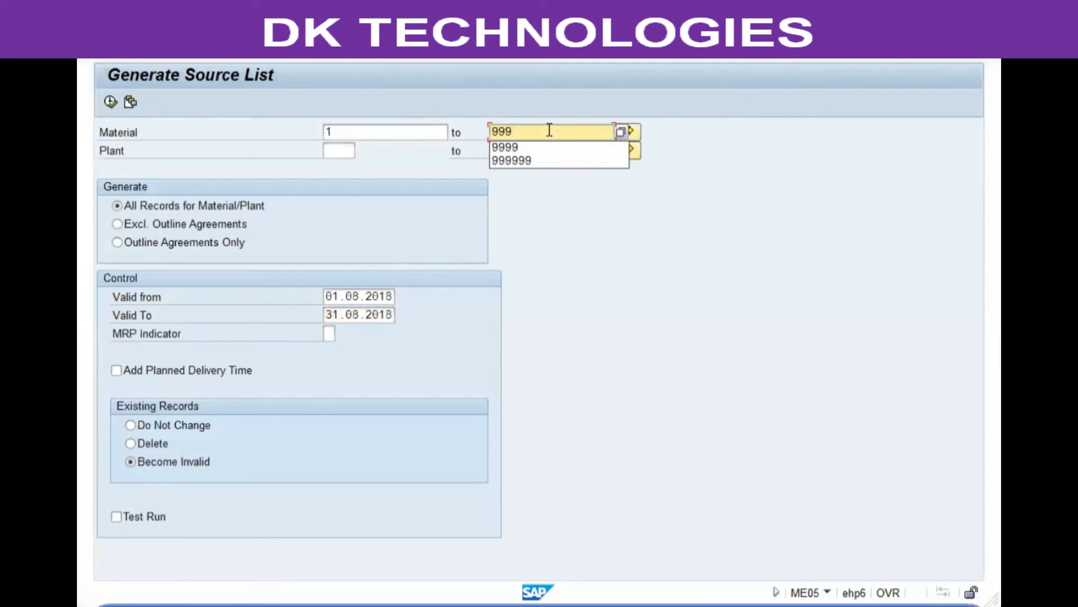
Step: Do a first generation run with 9999 as the upper material, then return to the selection screen
key("Down")
key("Return")
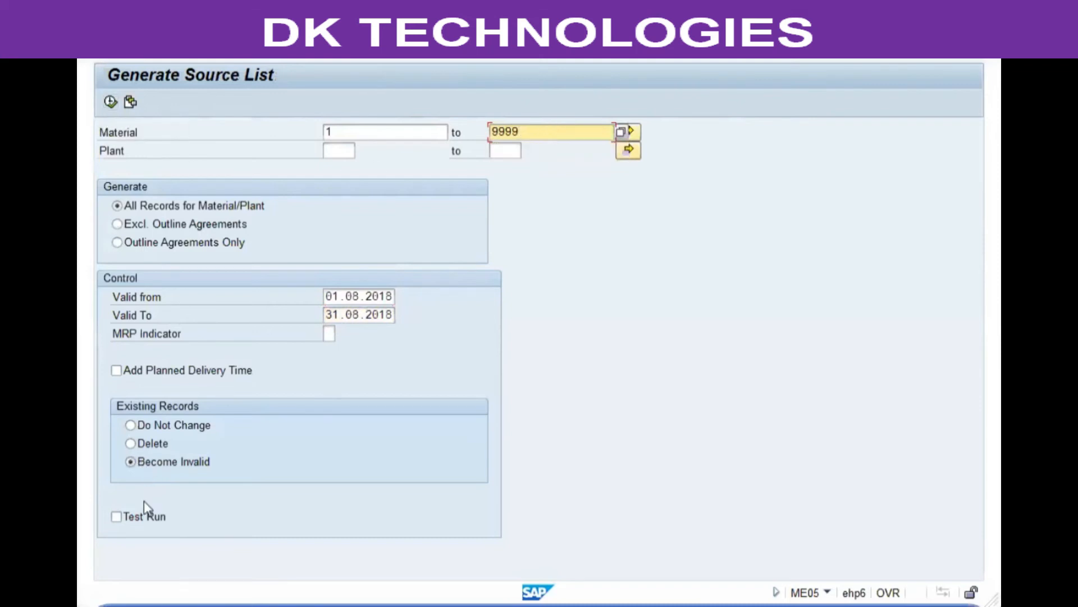
left_click(110, 102)
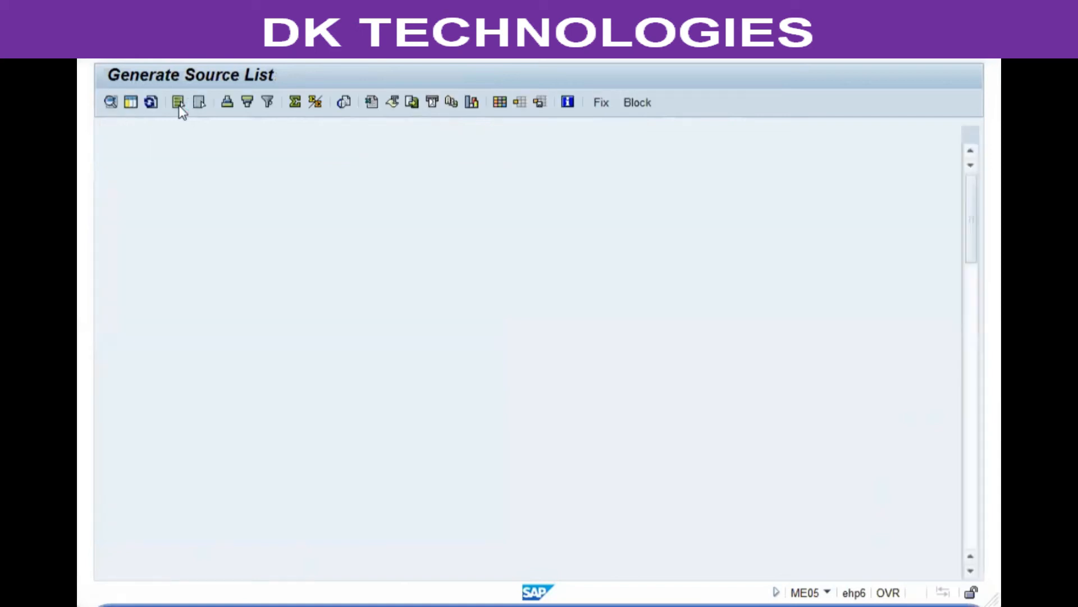
key("F3")
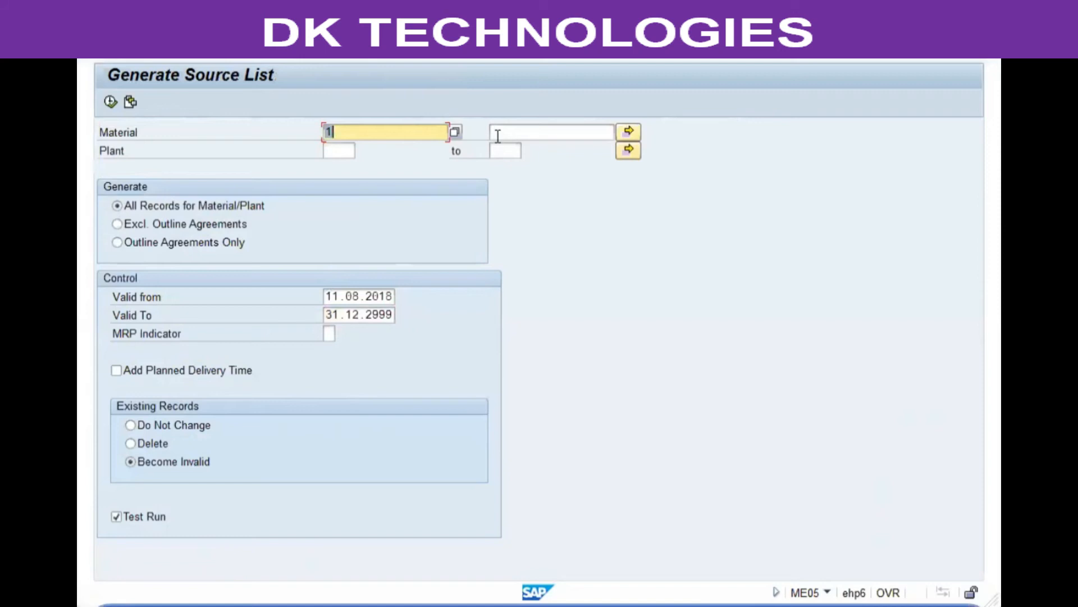
Step: Enter 9999 as the upper material and the plant range vgp1 to vgp2
left_click(497, 134)
type("99")
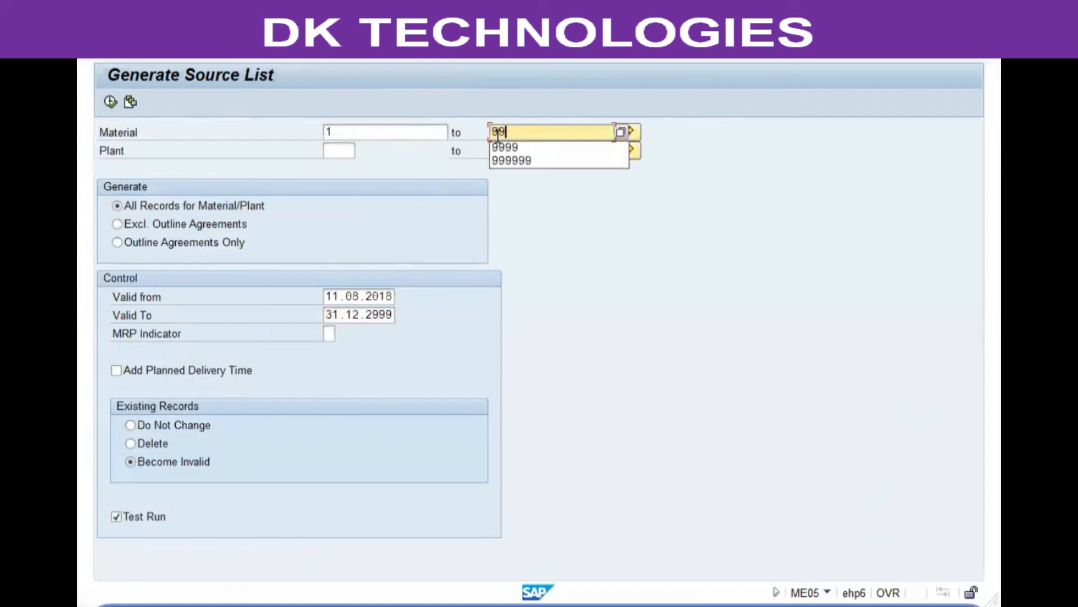
type("99")
key("Tab")
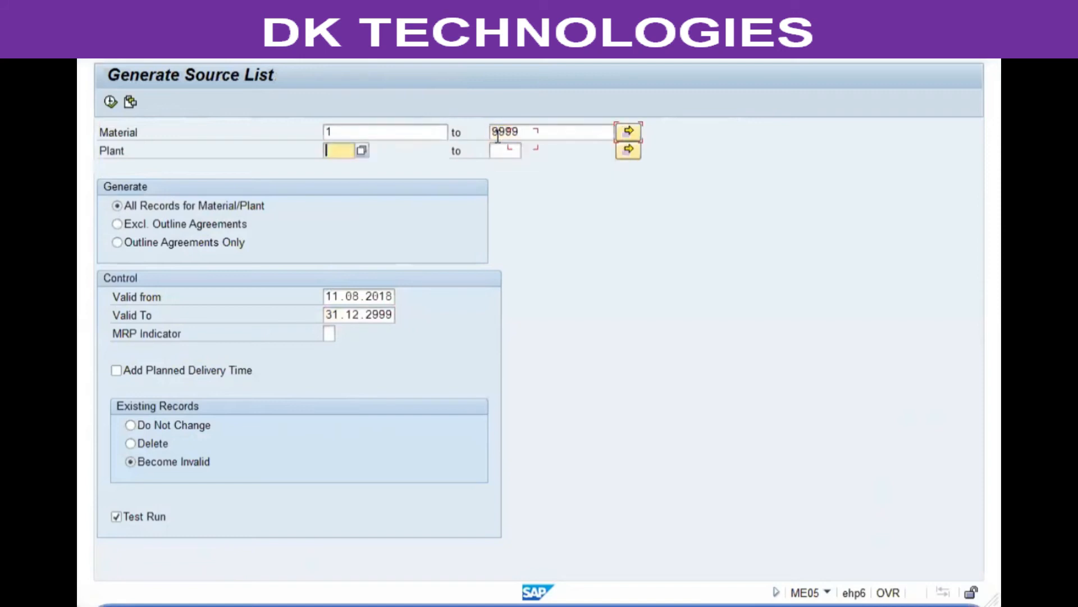
type("tc")
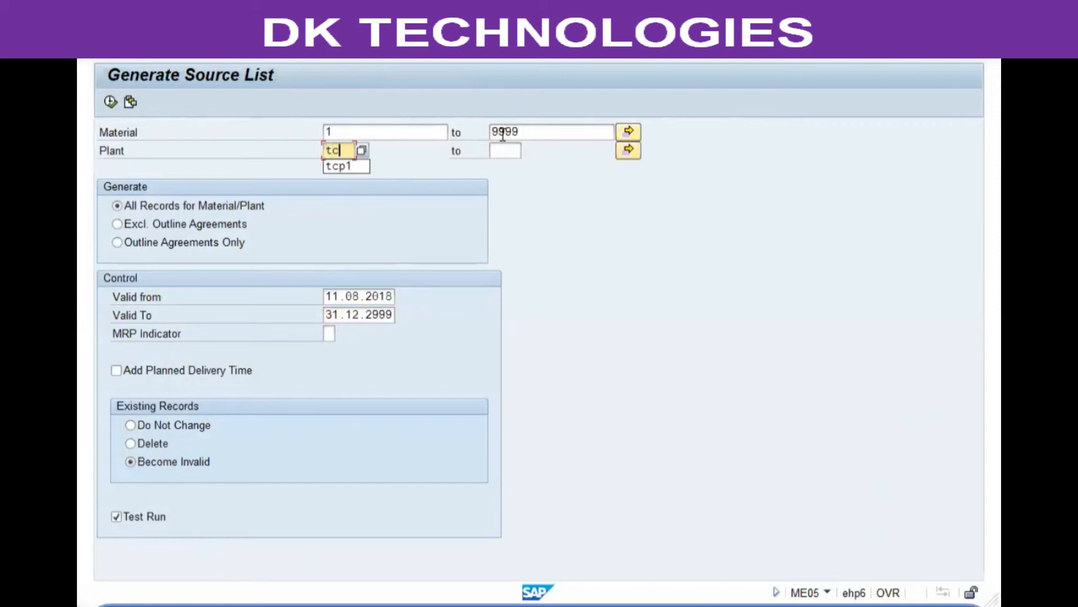
key("BackSpace")
key("BackSpace")
type("vgp1")
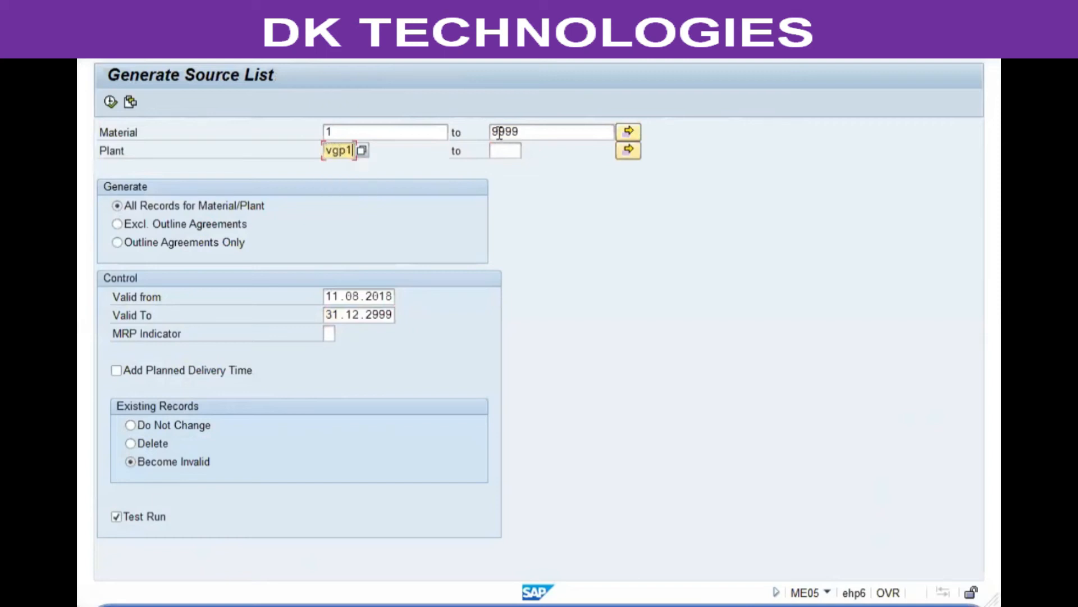
key("Tab")
type("vgp2")
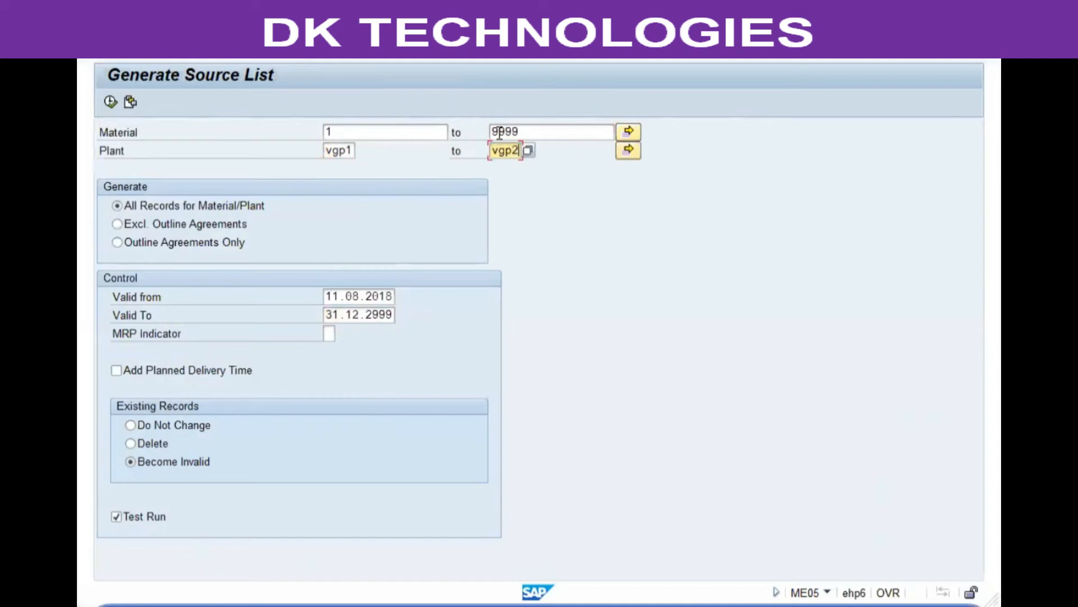
Step: Set validity 01.08.2018–31.08.2018, switch off Test Run, and execute the generation
left_click(327, 296)
type("01")
key("Down")
type(".08.2018")
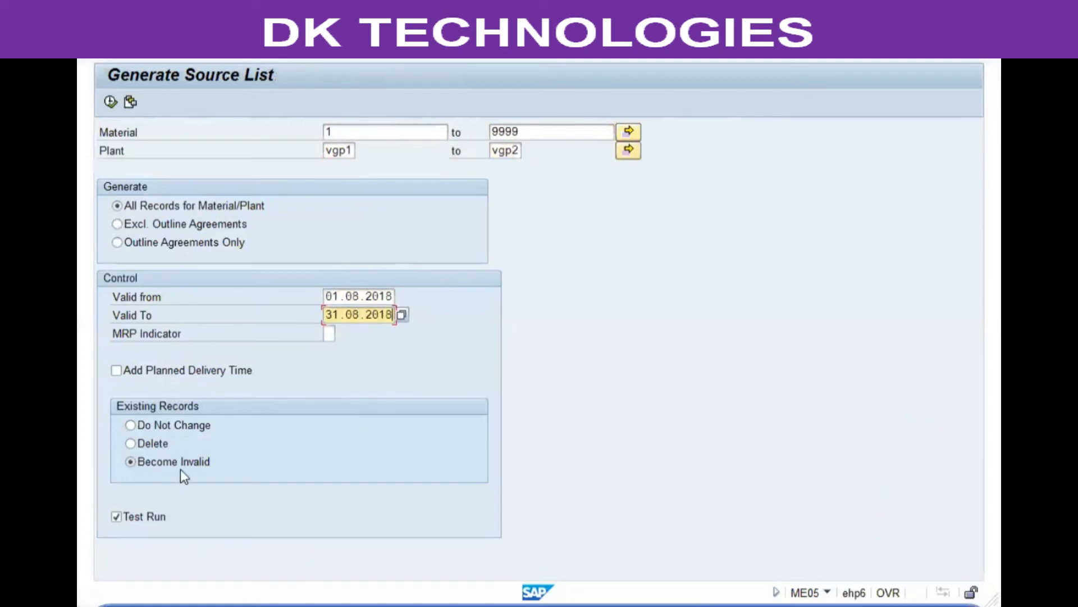
left_click(115, 516)
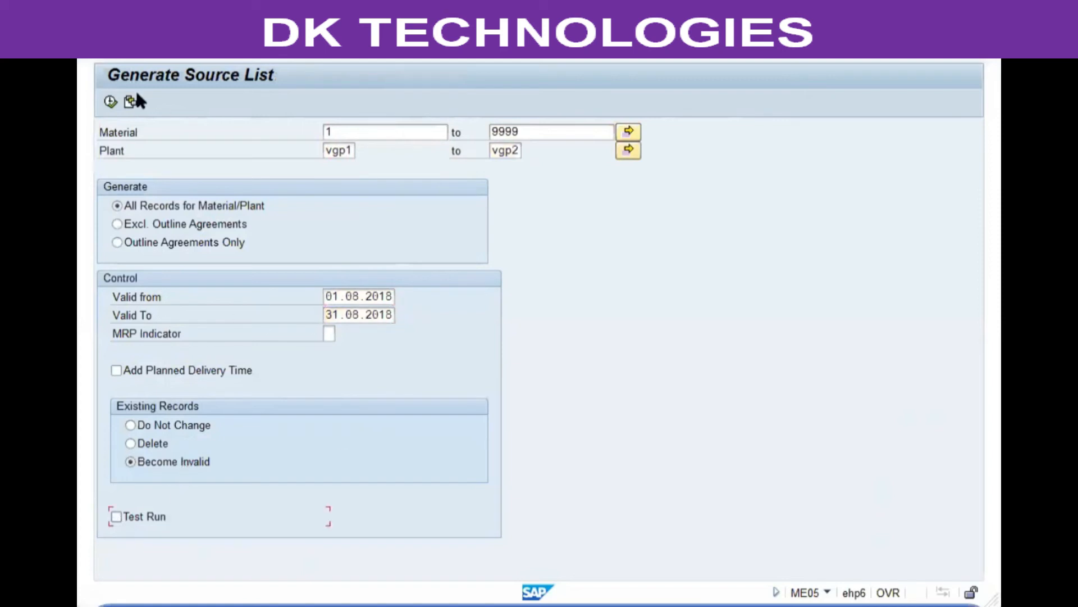
left_click(110, 101)
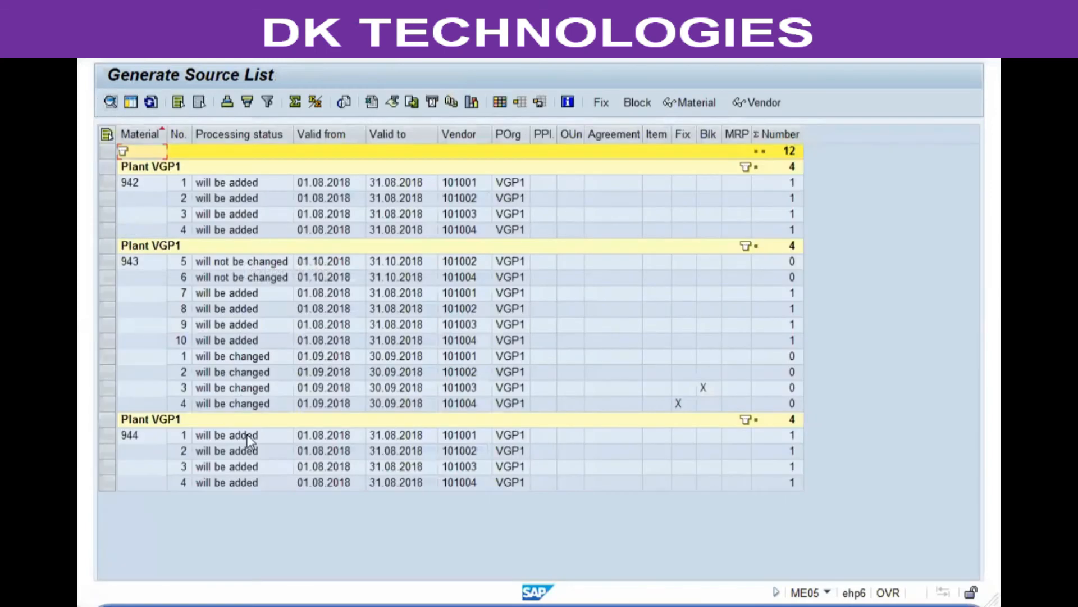
Step: Select all 12 proposed records for materials 942–944 at VGP1, save them, and go back
left_click(235, 469)
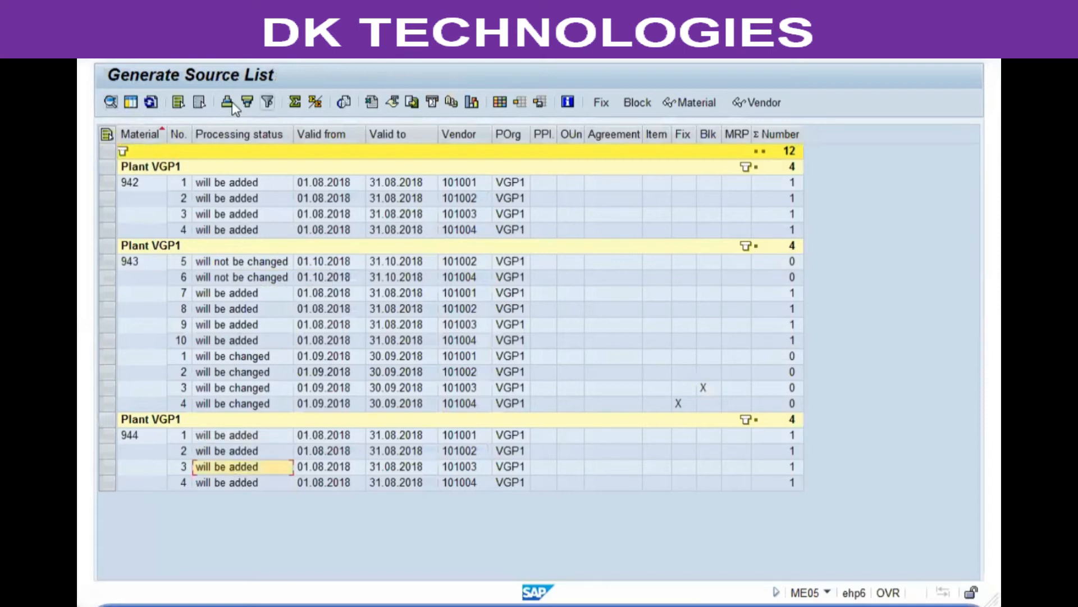
left_click(178, 102)
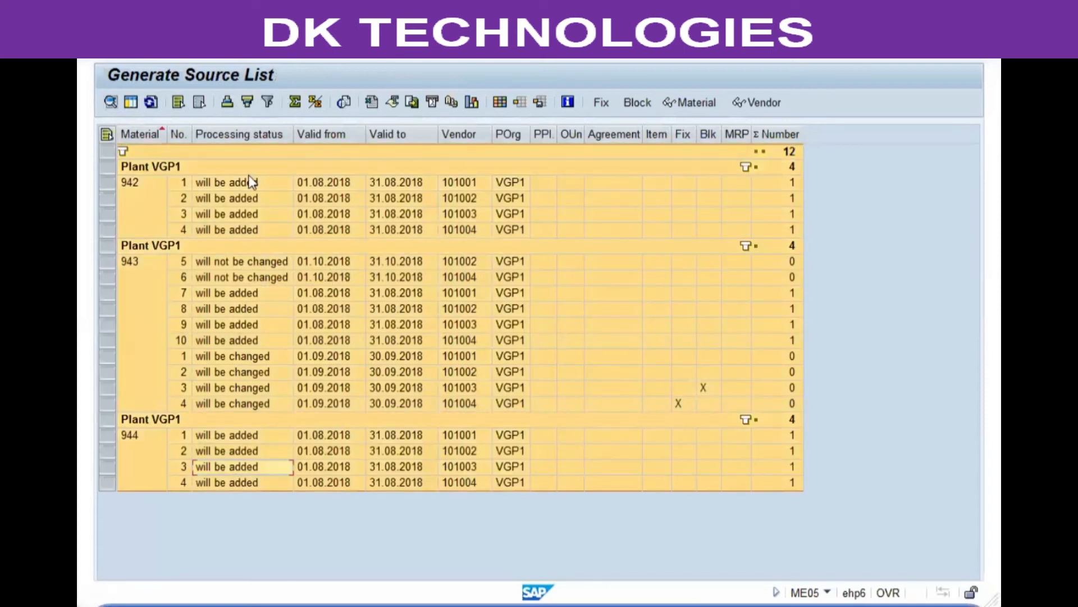
key("ctrl+s")
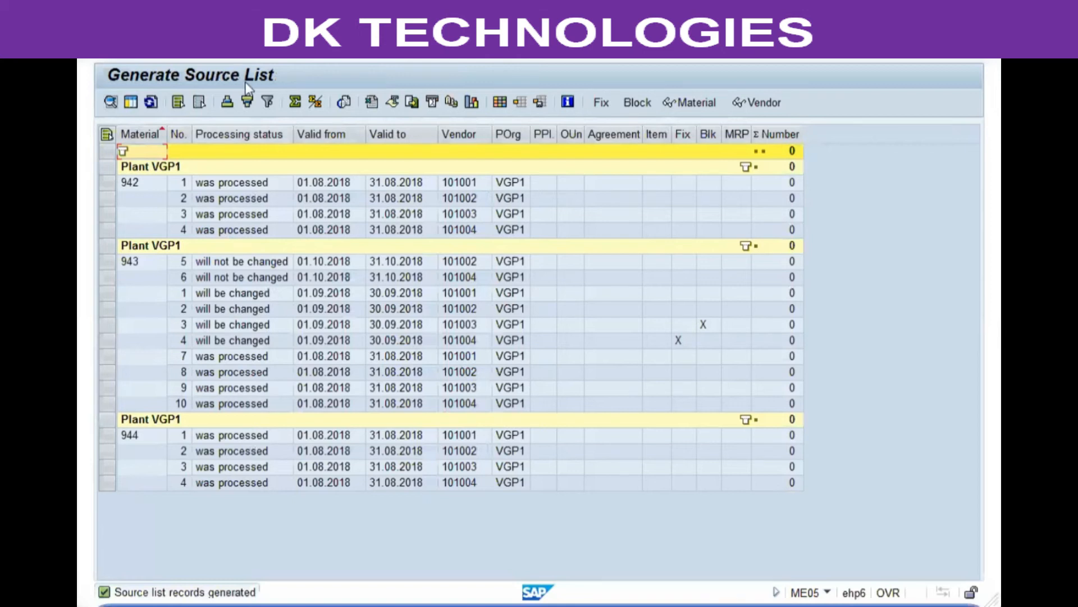
key("F3")
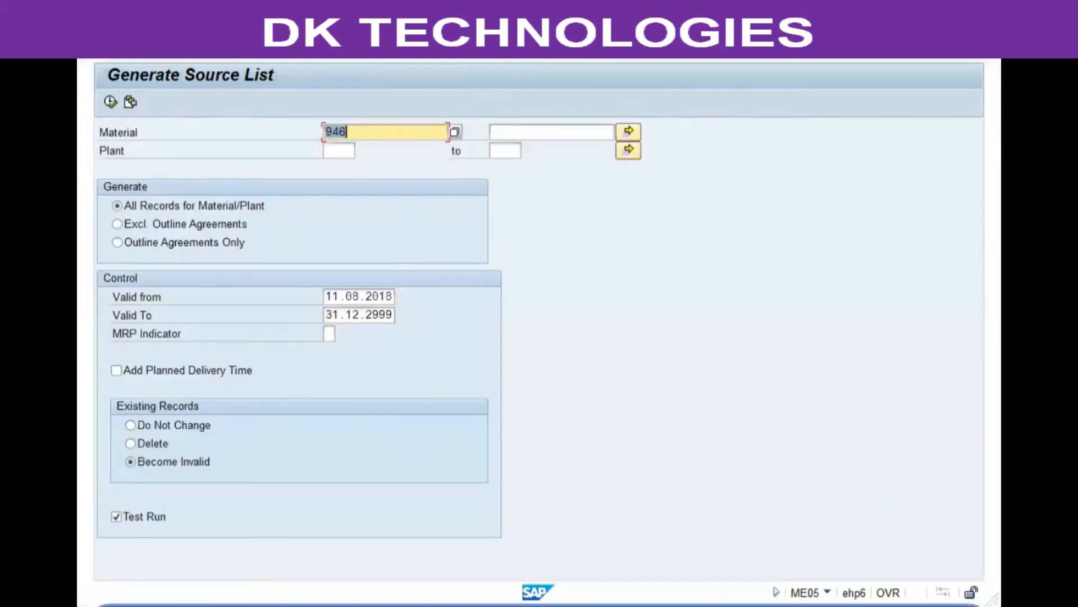
Step: Display the ME0M Source List for Material report for materials 1 through 9999
key("F3")
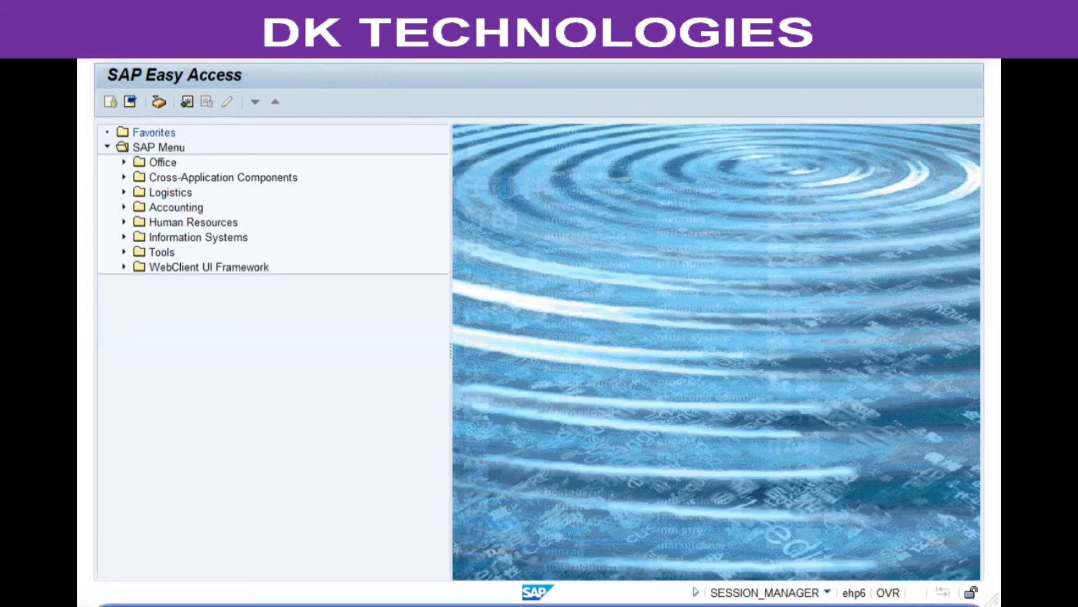
key("Return")
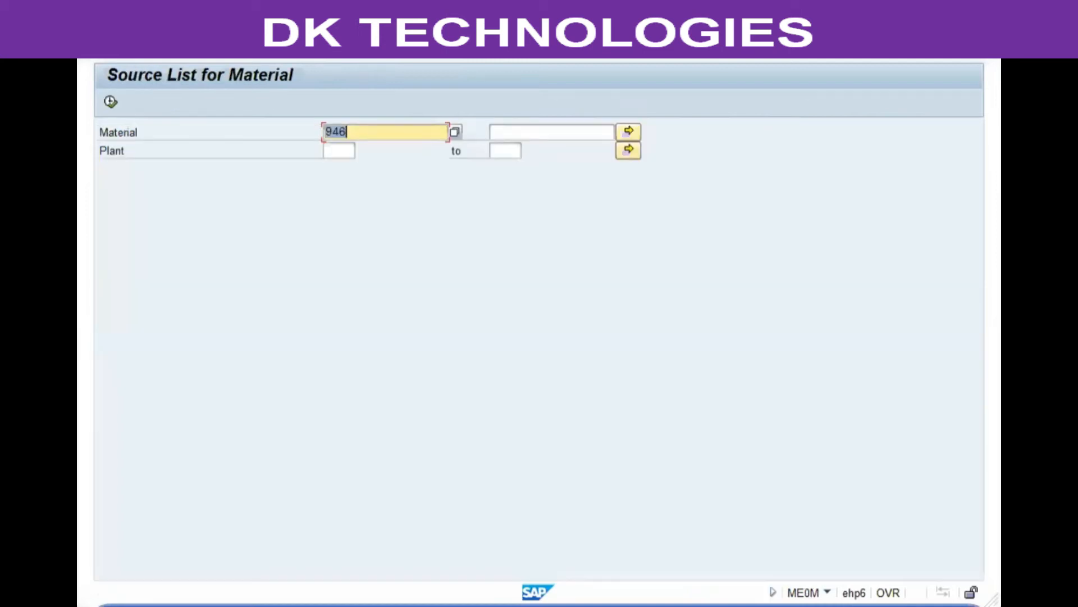
type("1")
key("Tab")
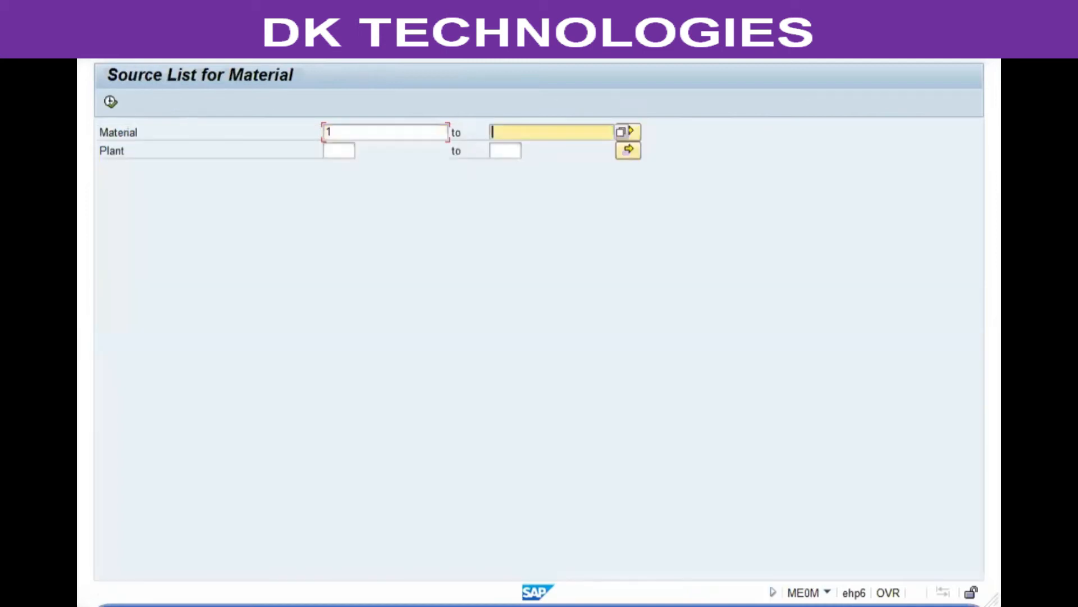
type("9999")
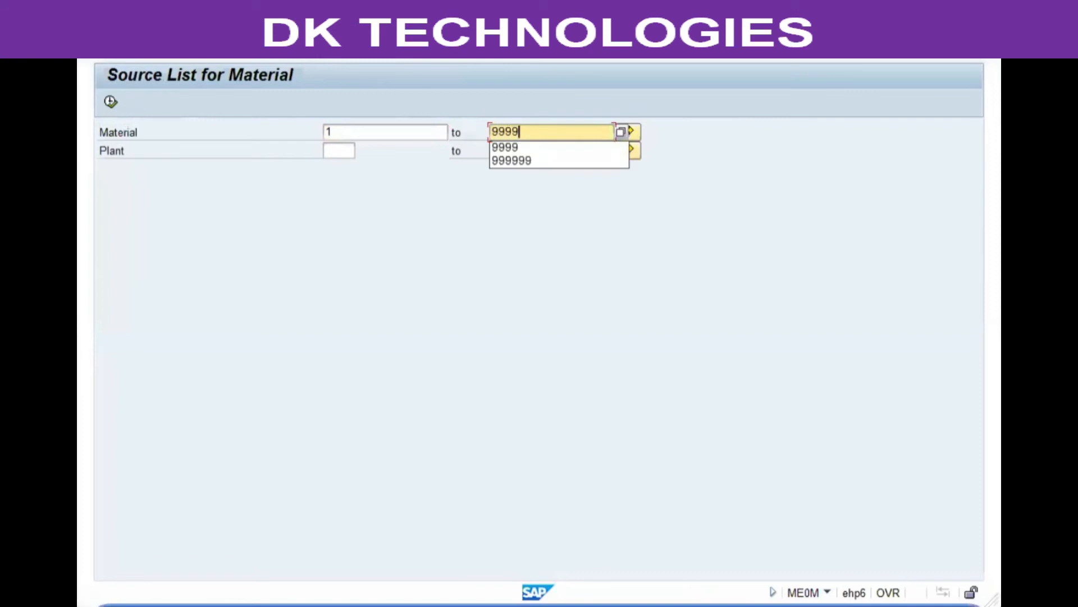
key("F8")
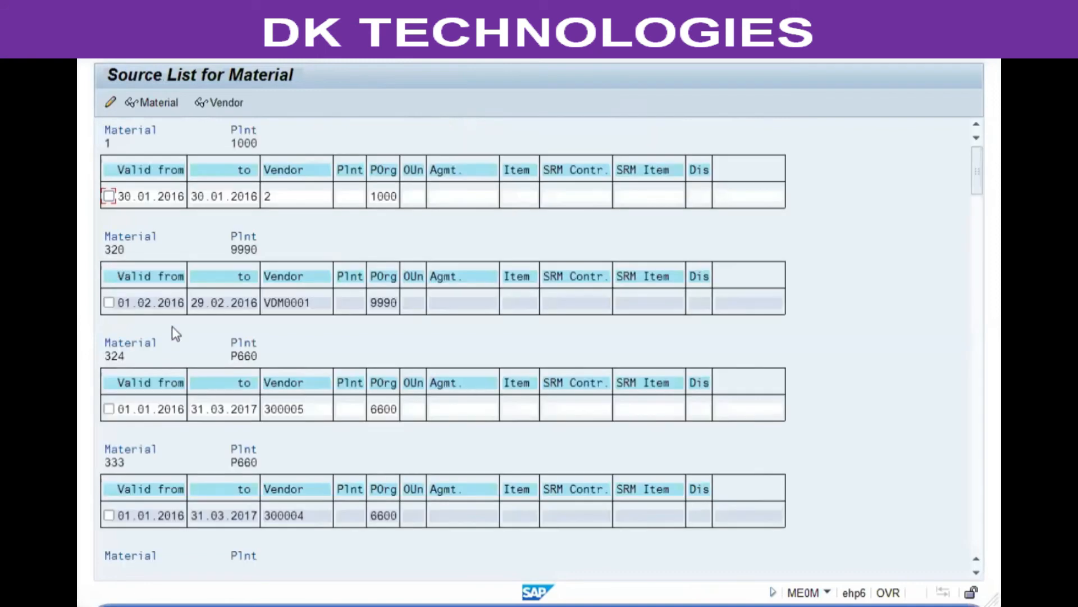
Step: Scroll the ME0M report to check the VGP1 entries for materials 942–944, then return to SAP Easy Access
scroll(221, 244, "down", 3)
scroll(226, 251, "down", 1)
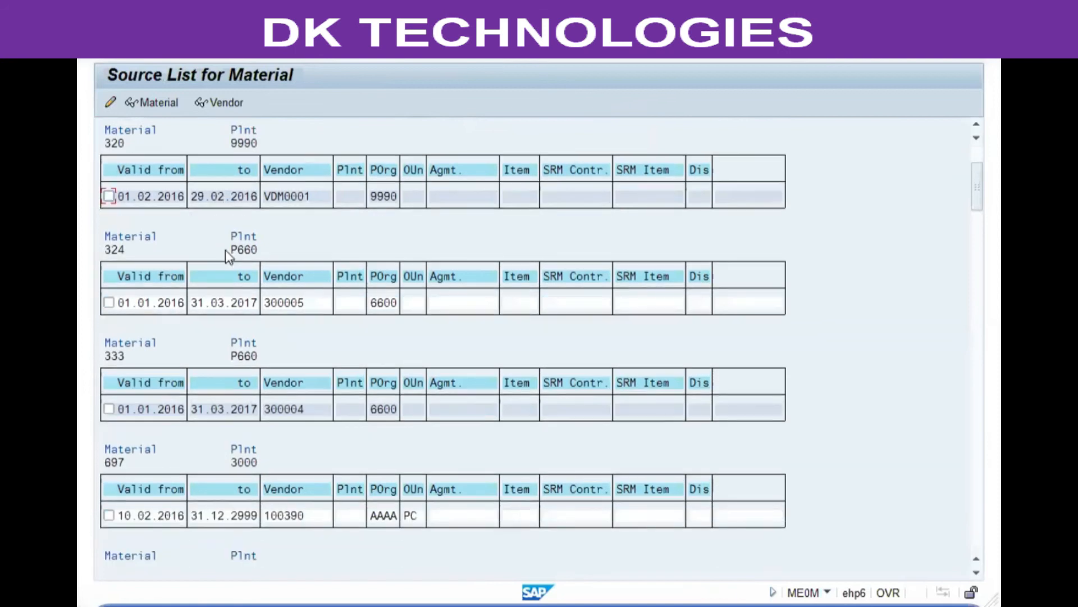
scroll(234, 253, "down", 5)
scroll(230, 247, "down", 6)
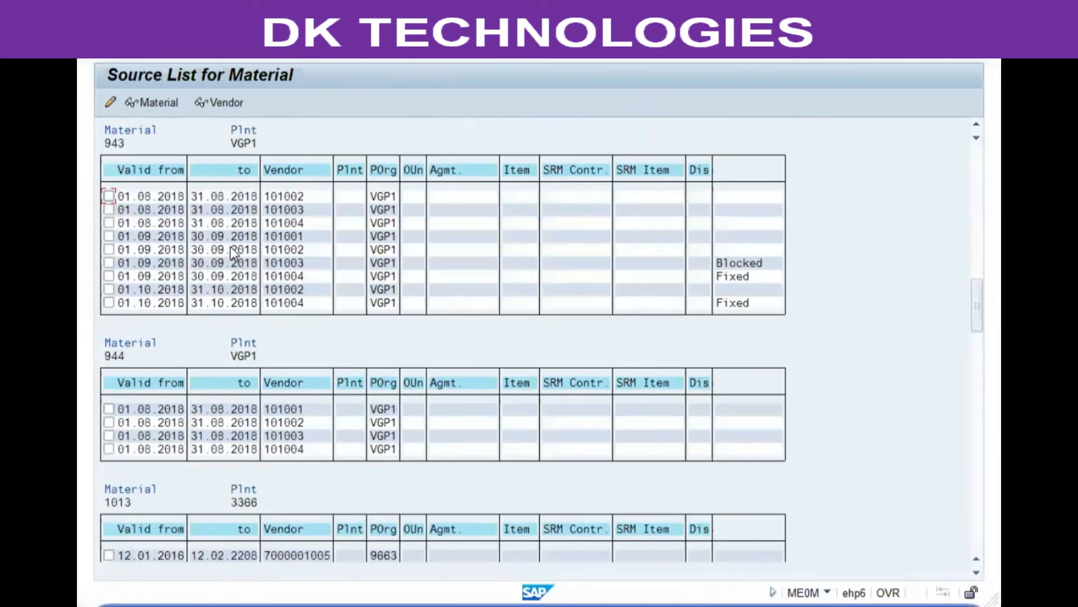
scroll(231, 247, "up", 6)
scroll(252, 256, "up", 1)
scroll(187, 330, "down", 2)
scroll(187, 333, "down", 5)
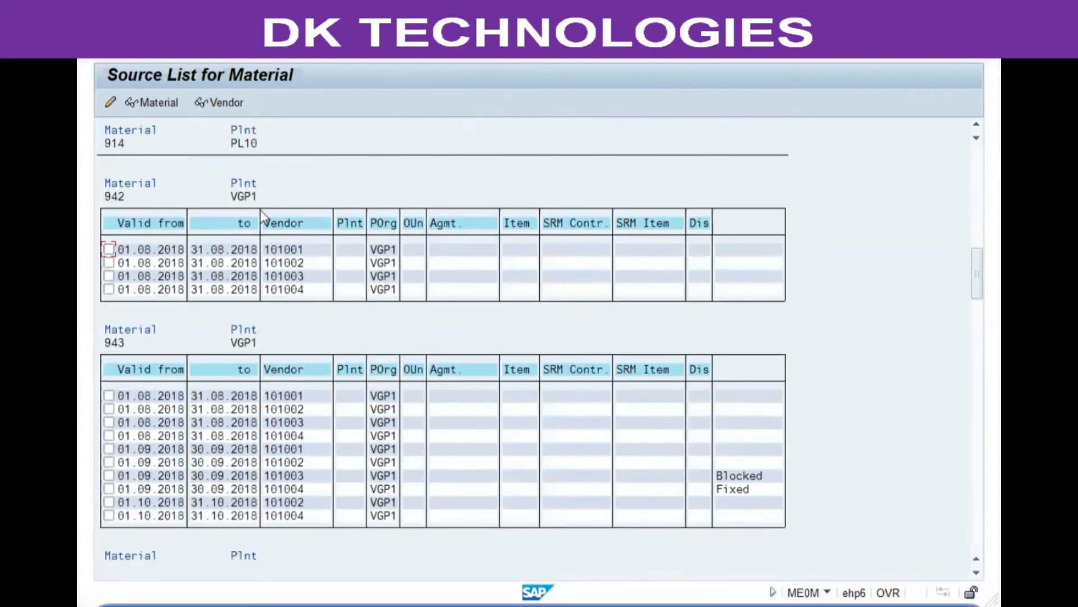
scroll(180, 306, "down", 2)
left_click(118, 290)
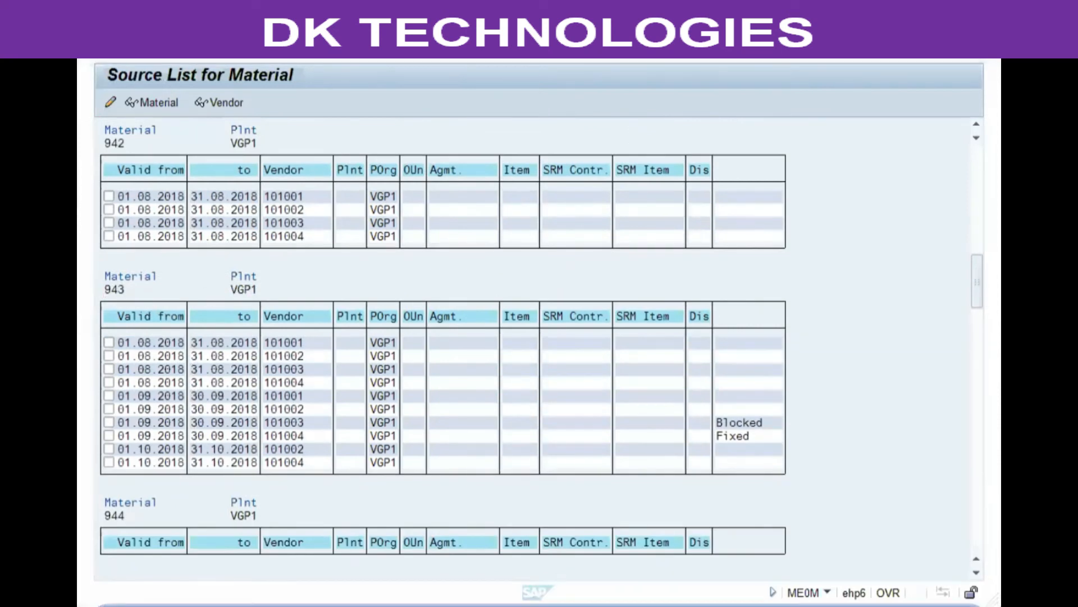
scroll(290, 358, "down", 3)
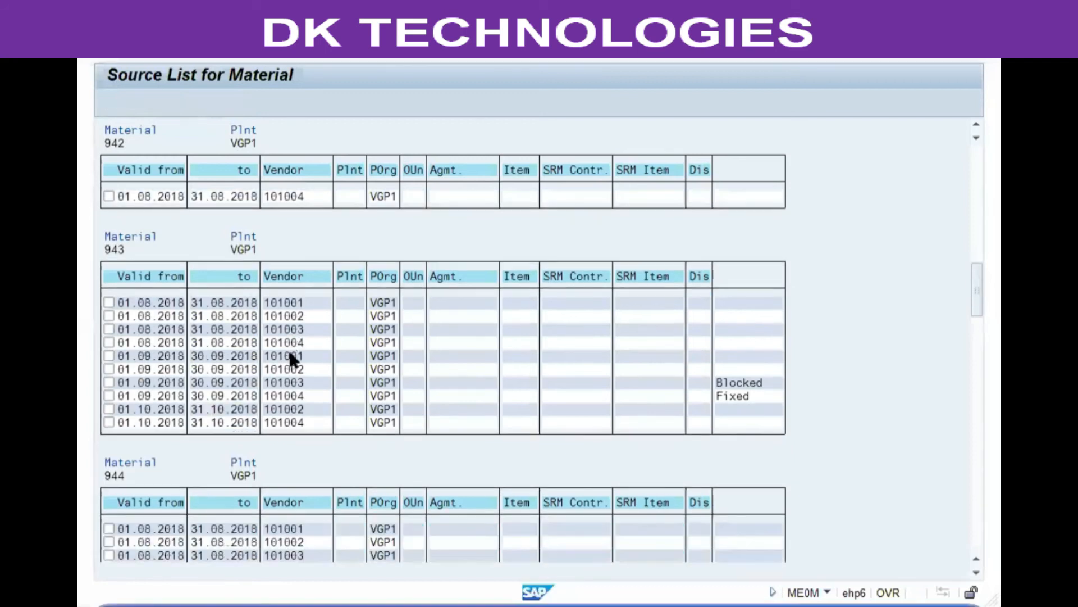
scroll(289, 363, "down", 15)
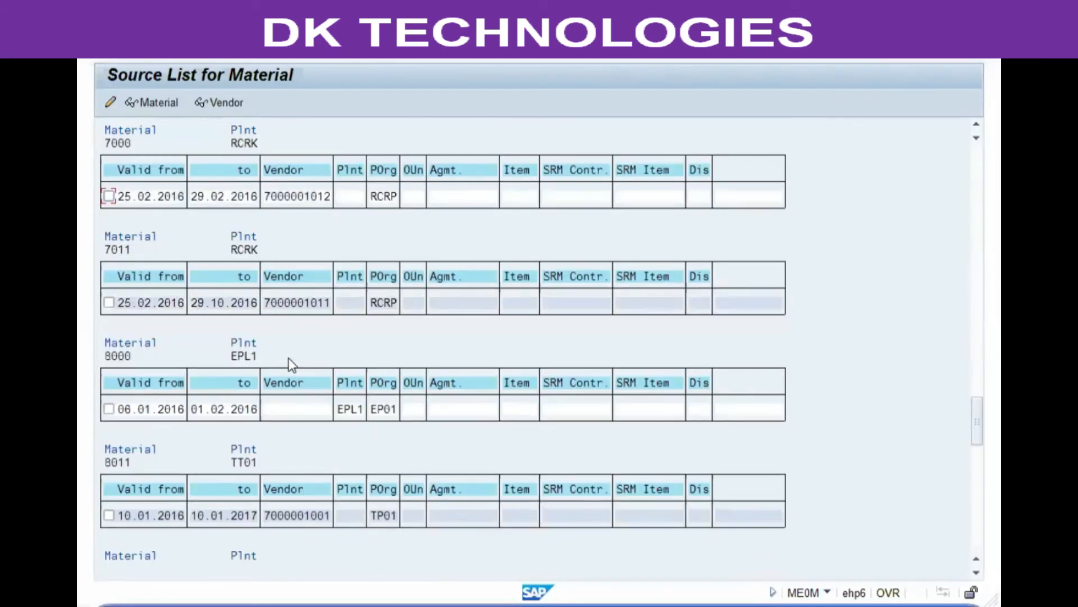
left_click(299, 51)
left_click(223, 58)
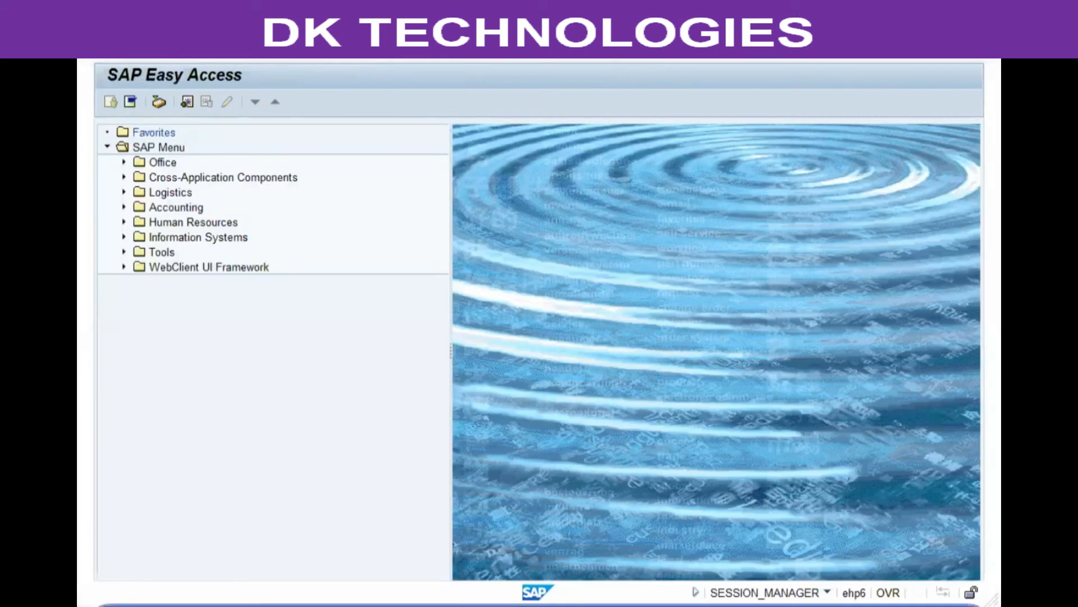
Step: Start SPRO and open the SAP Reference IMG
key("Return")
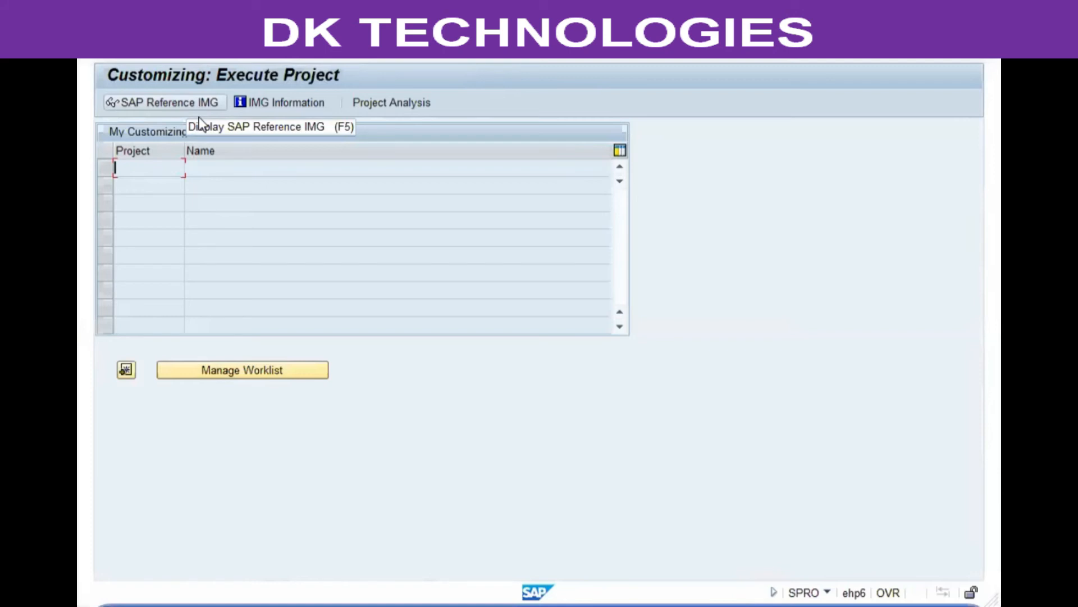
left_click(175, 102)
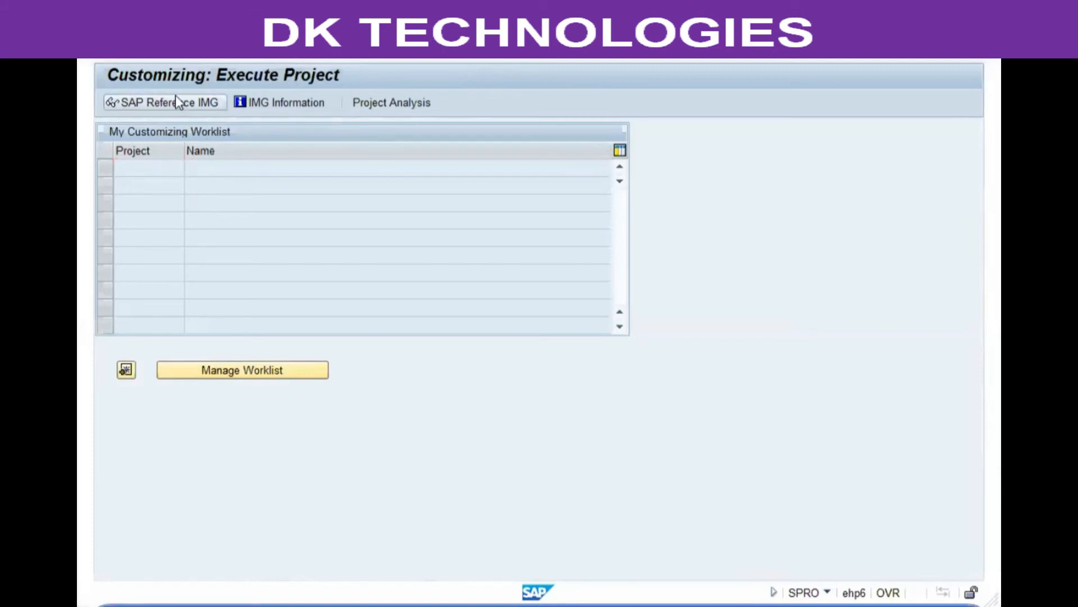
left_click(203, 509)
scroll(203, 512, "down", 2)
Step: Expand Materials Management > Purchasing > Source List and run Define Source List Requirement at Plant Level
left_click(209, 479)
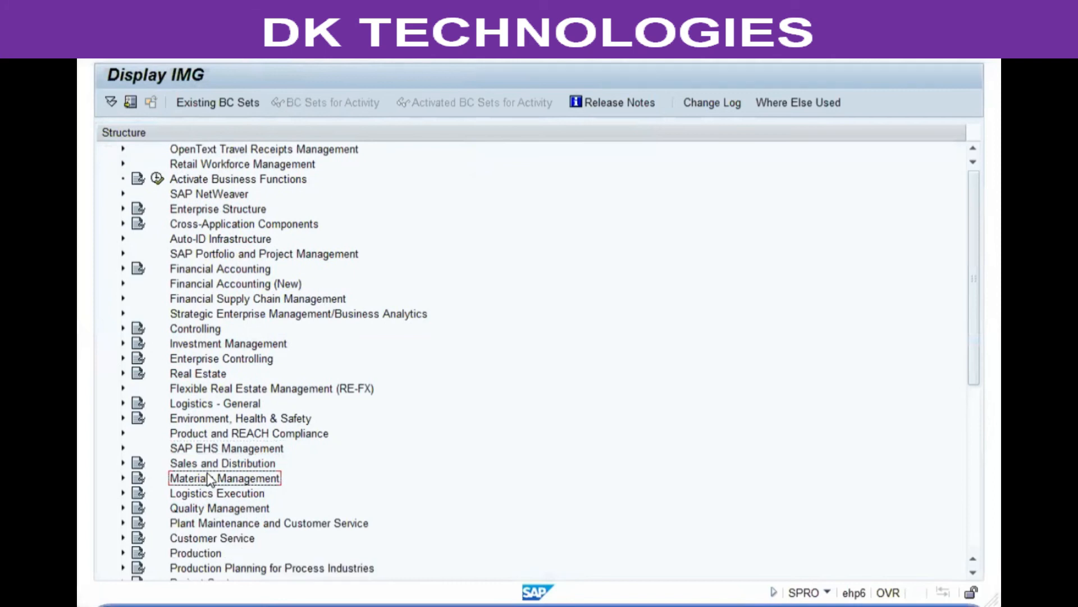
double_click(209, 478)
left_click(209, 479)
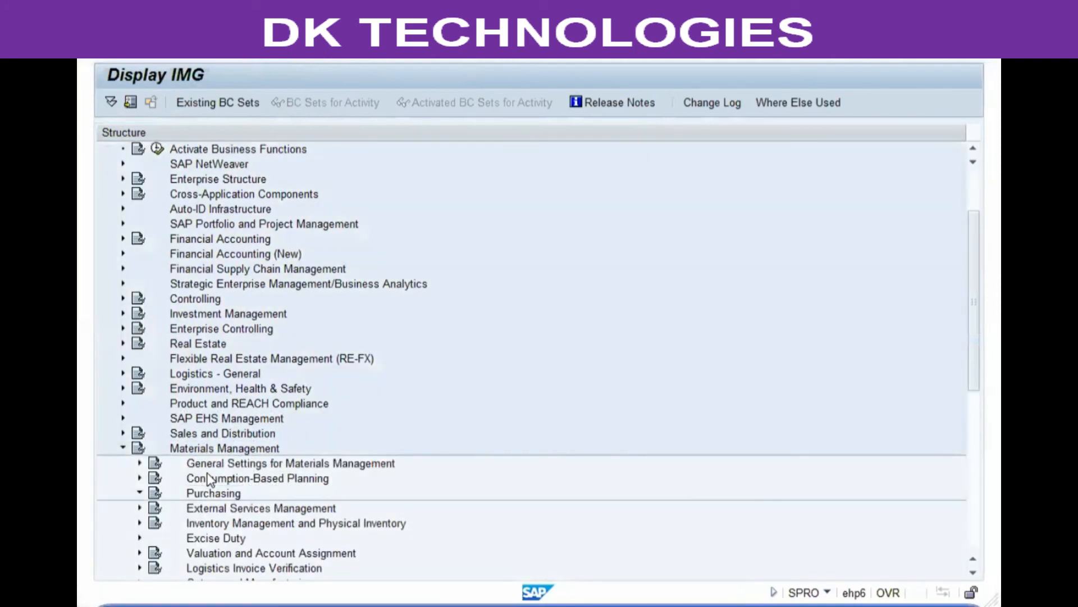
key("Down")
key("Down")
key("Down")
key("Down")
key("Down")
key("Down")
key("Down")
key("Down")
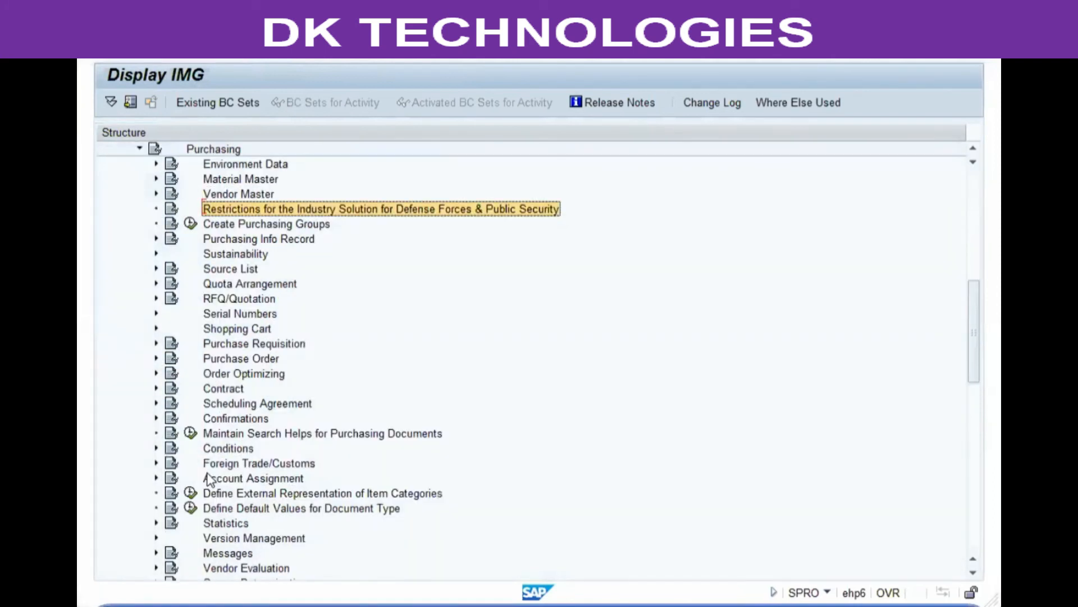
key("Right")
key("Down")
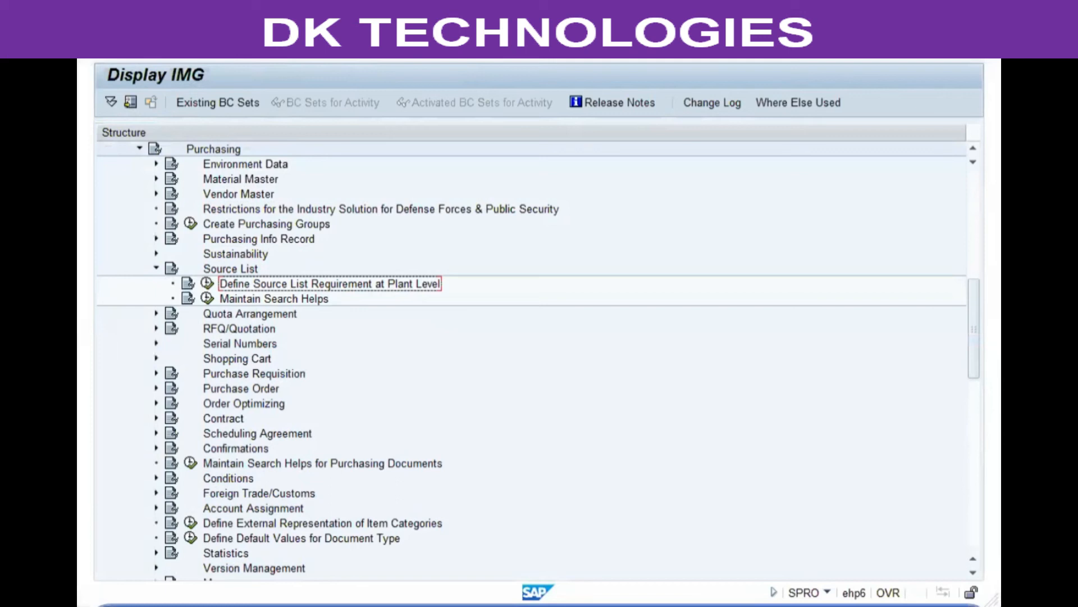
key("alt+Tab")
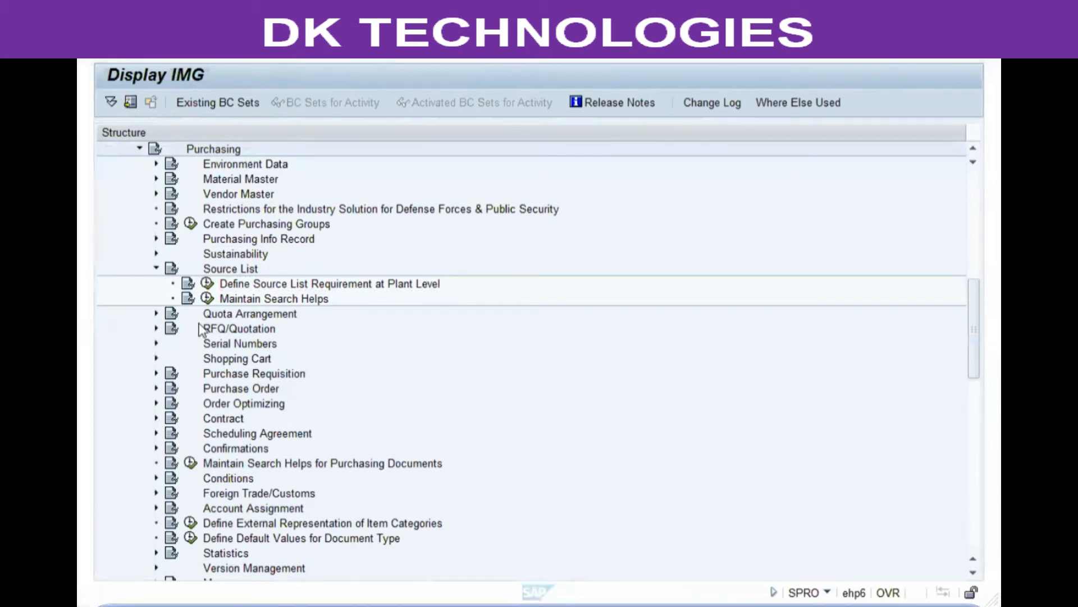
left_click(207, 283)
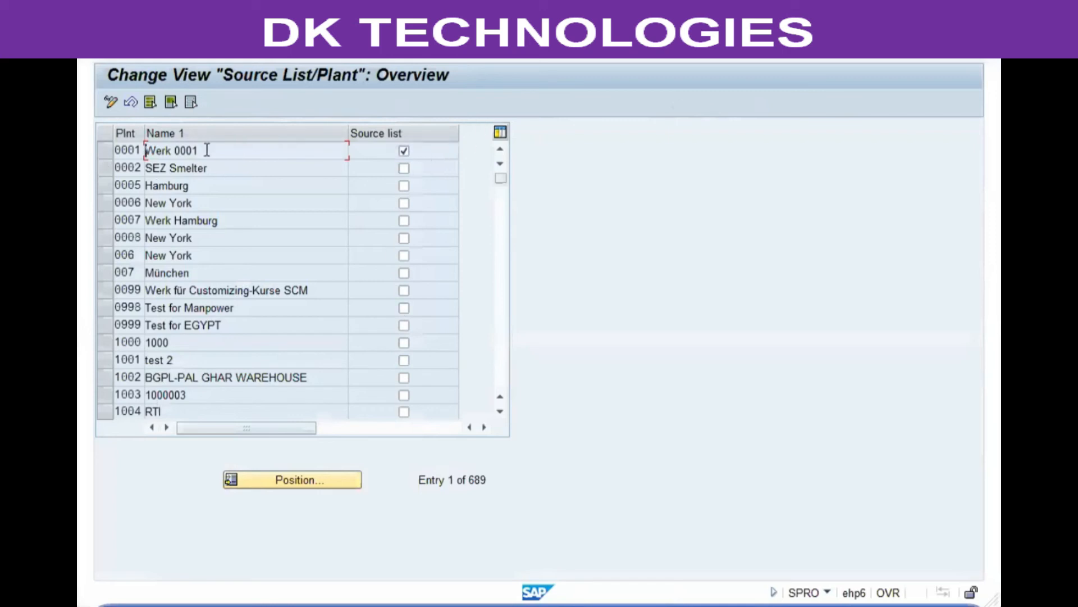
Step: Inspect plant 0001 Werk 0001, the only plant with the Source list requirement ticked
left_click(107, 150)
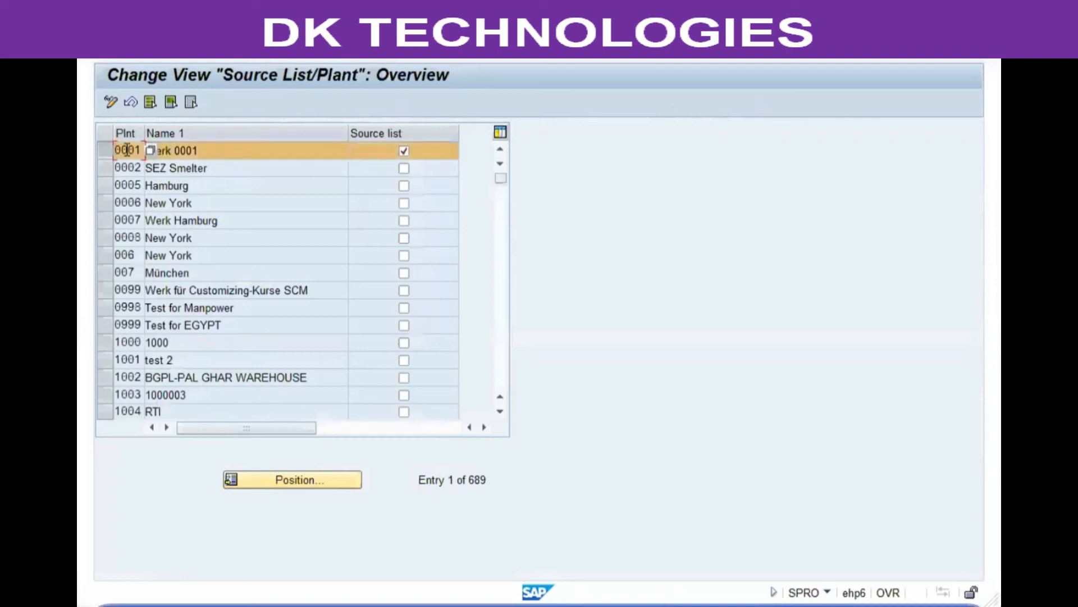
left_click(217, 150)
left_click(100, 150)
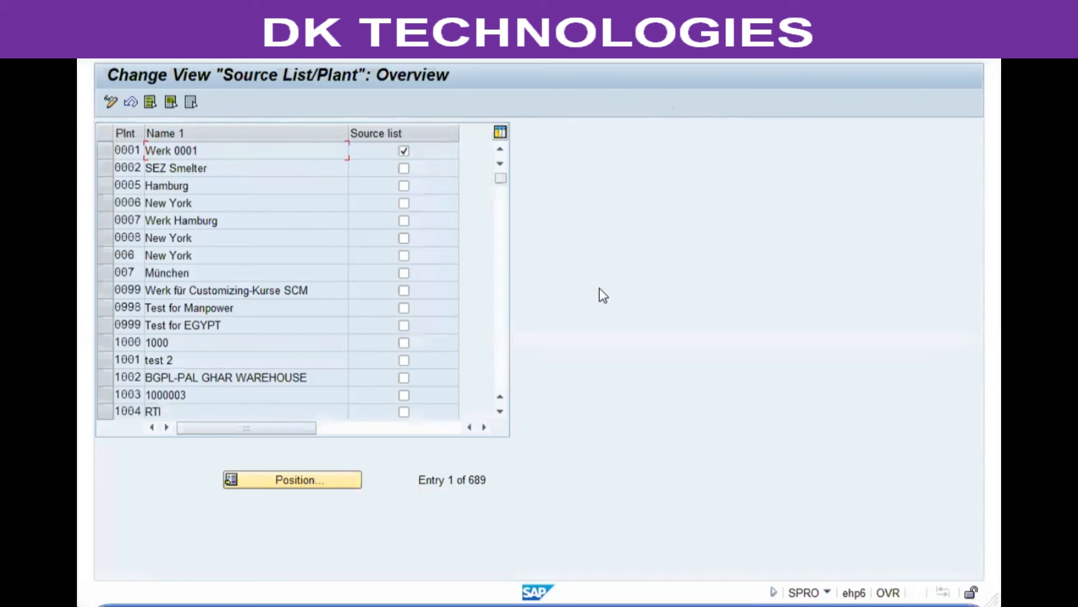
key("shift+Home")
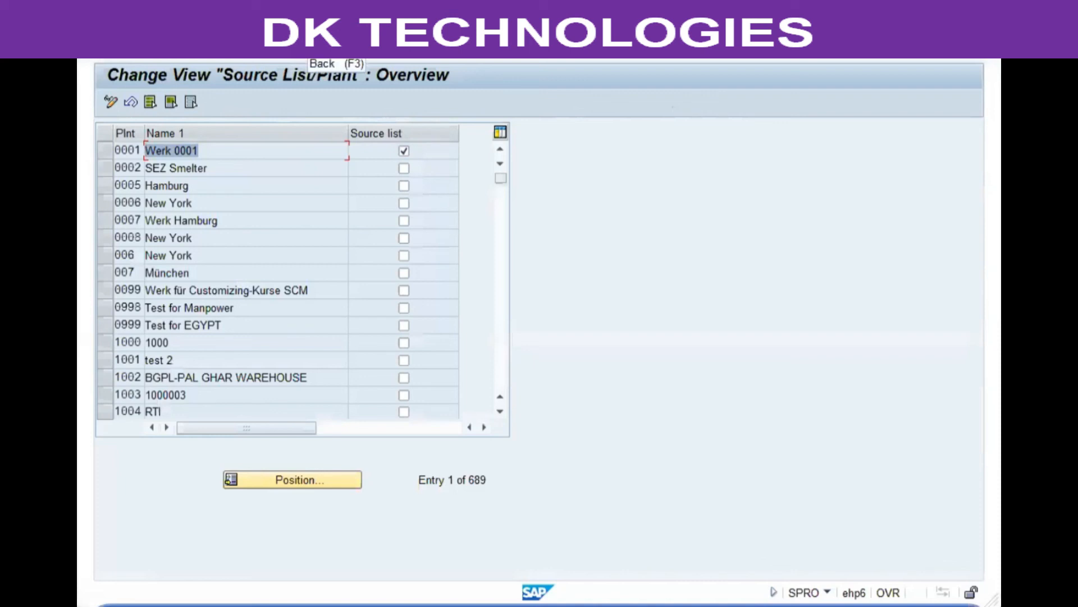
Step: Open material 944 in MM02 with only the Purchasing view selected
key("F3")
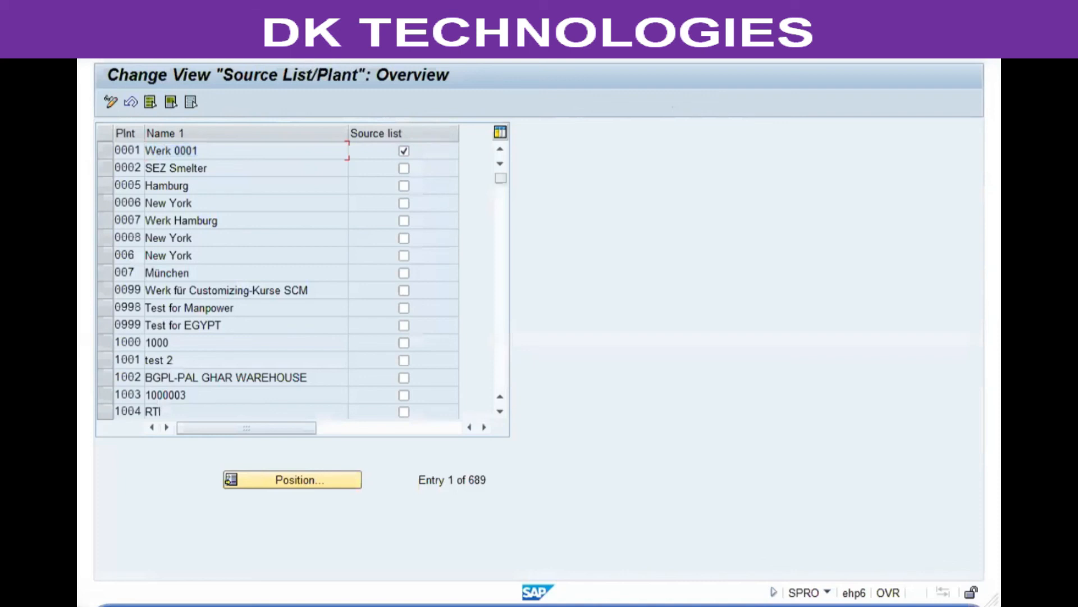
key("F3")
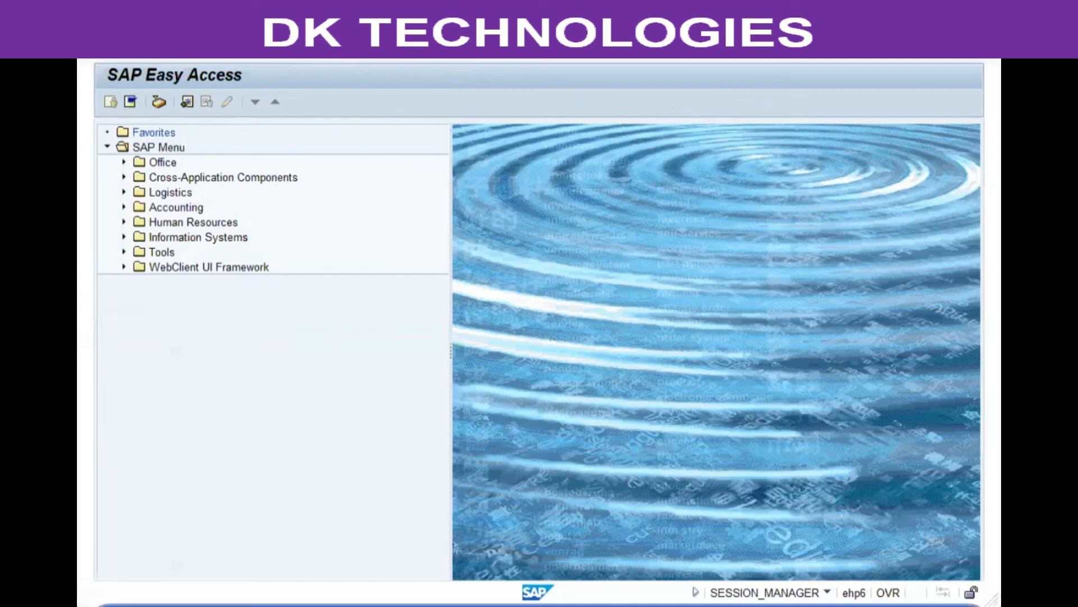
key("Return")
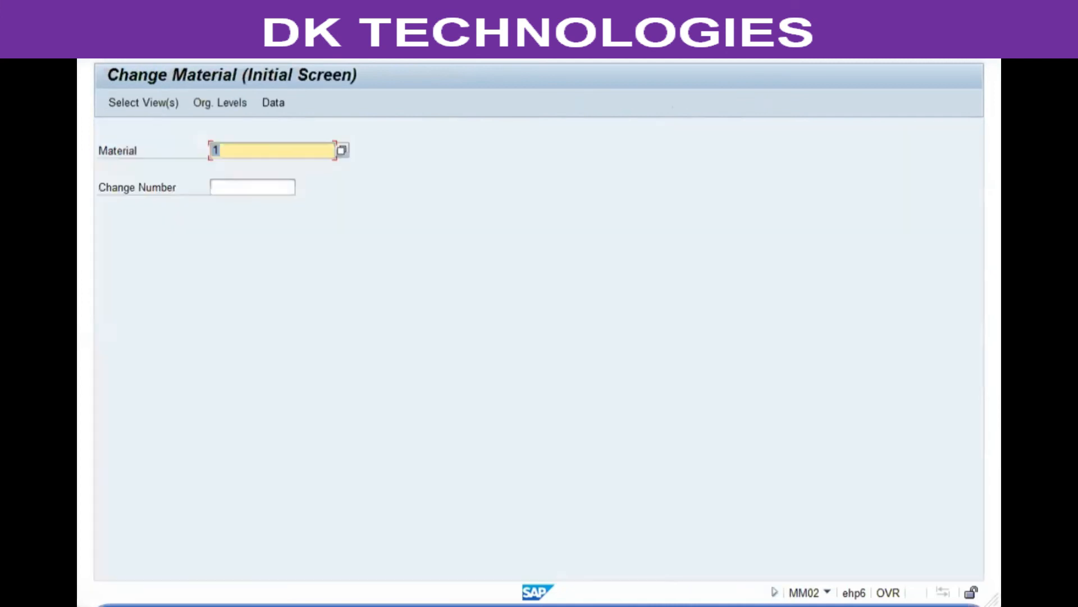
type("944")
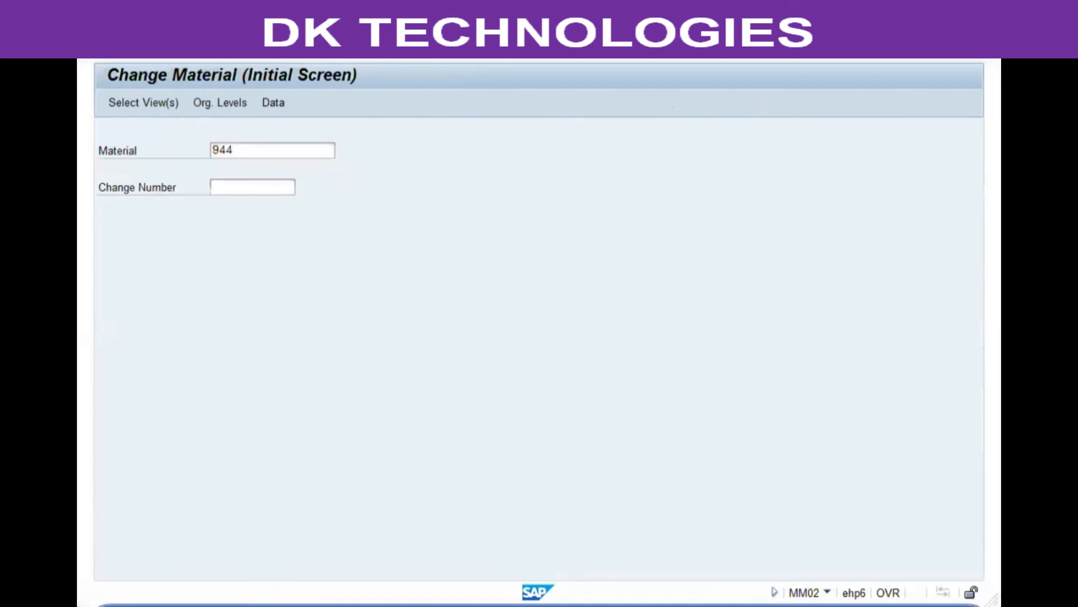
key("Return")
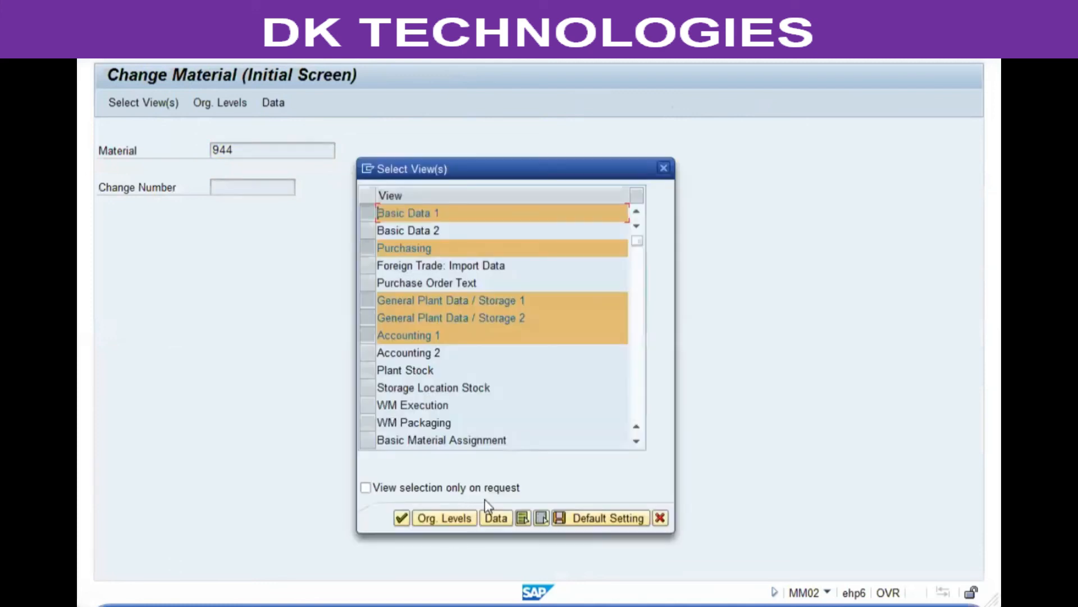
left_click(541, 517)
left_click(367, 248)
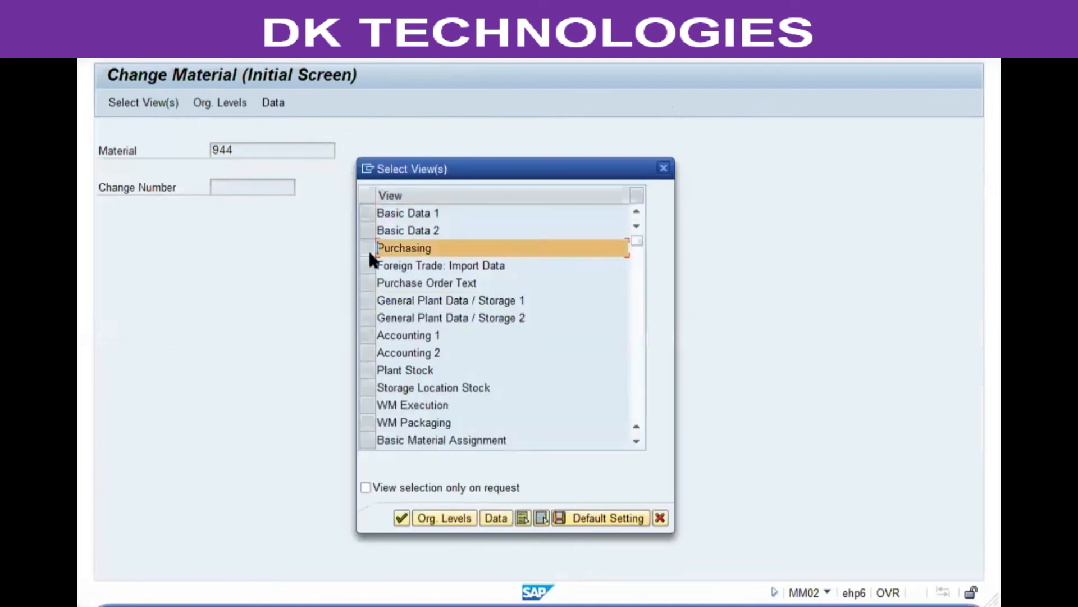
key("Return")
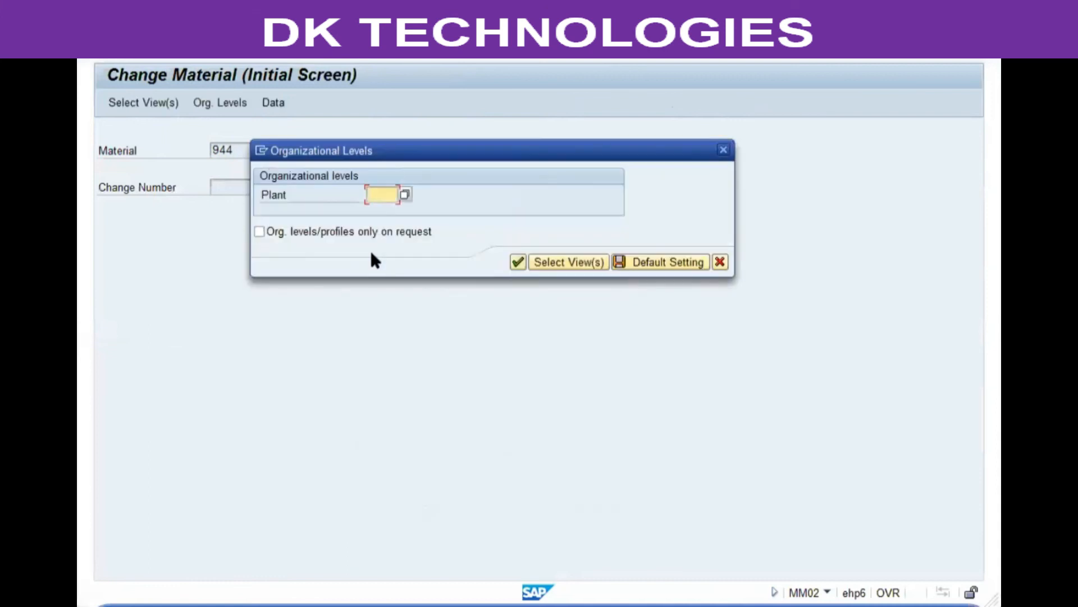
Step: Enter plant VGP1 as the organizational level, correcting the mistyped VCP1
type("vcp1")
key("Return")
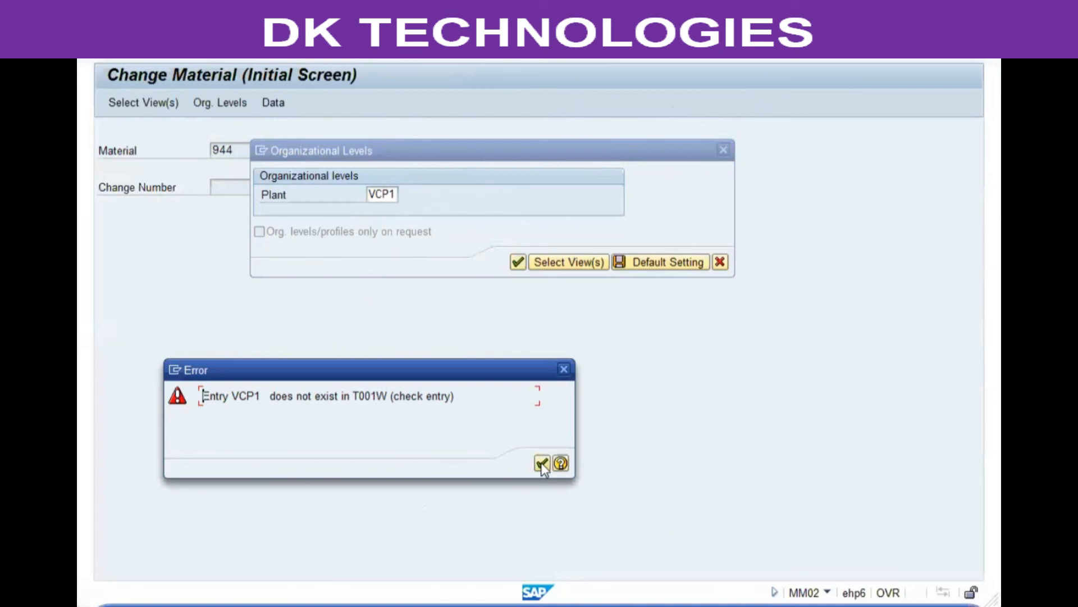
key("Return")
type("g")
key("Return")
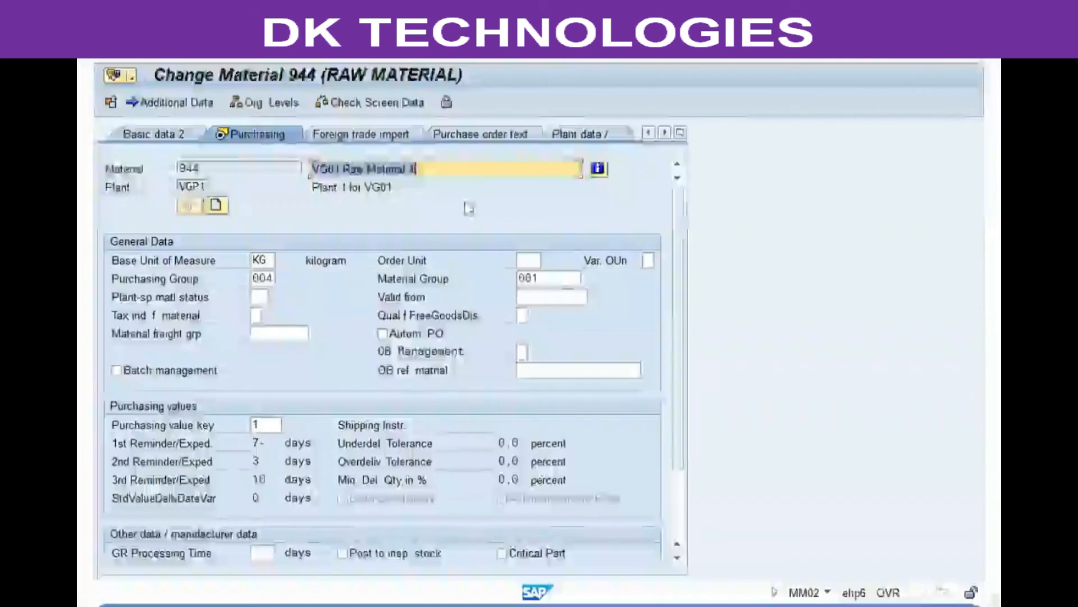
Step: Tick the Source list checkbox in material 944's Purchasing view at plant VGP1
scroll(381, 436, "down", 3)
left_click(375, 481)
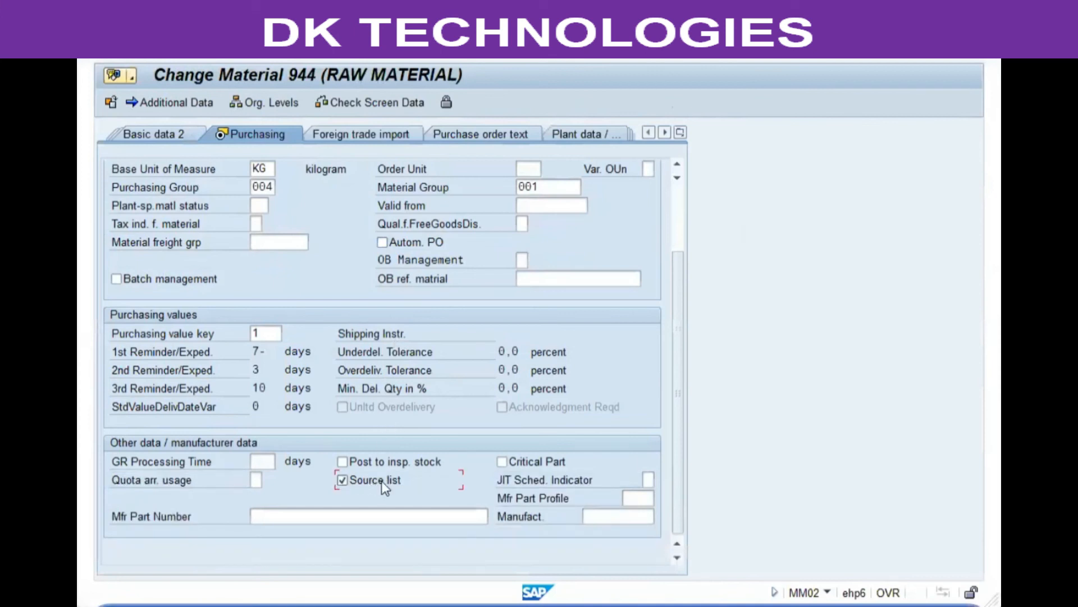
scroll(384, 486, "up", 3)
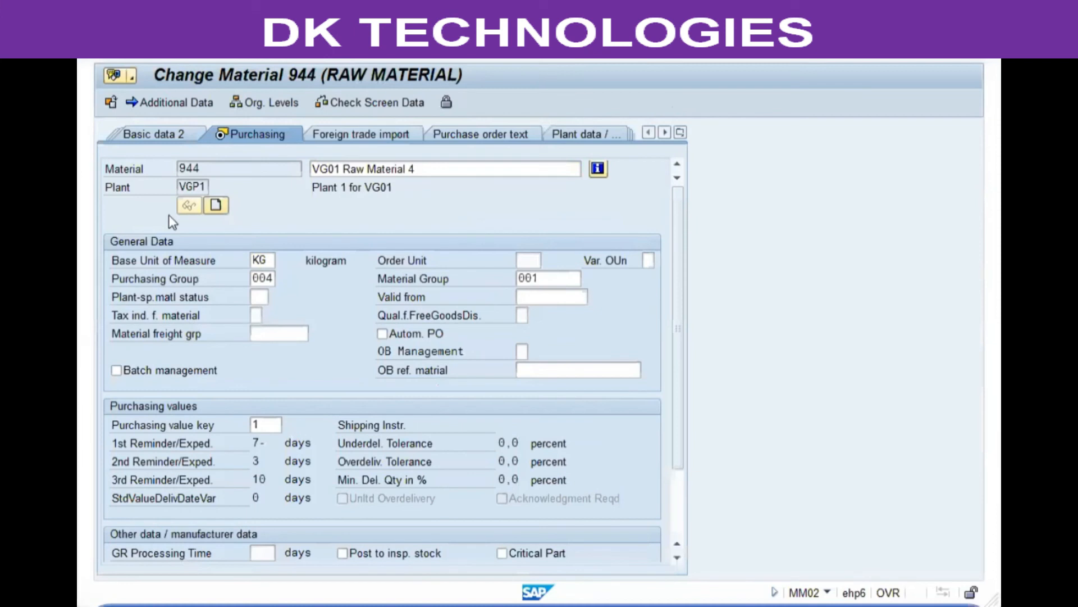
left_click(205, 169)
left_click(202, 187)
Step: Untick the Source list checkbox again and exit to SAP Easy Access
scroll(483, 387, "down", 3)
left_click(371, 474)
scroll(359, 450, "up", 3)
scroll(258, 393, "down", 3)
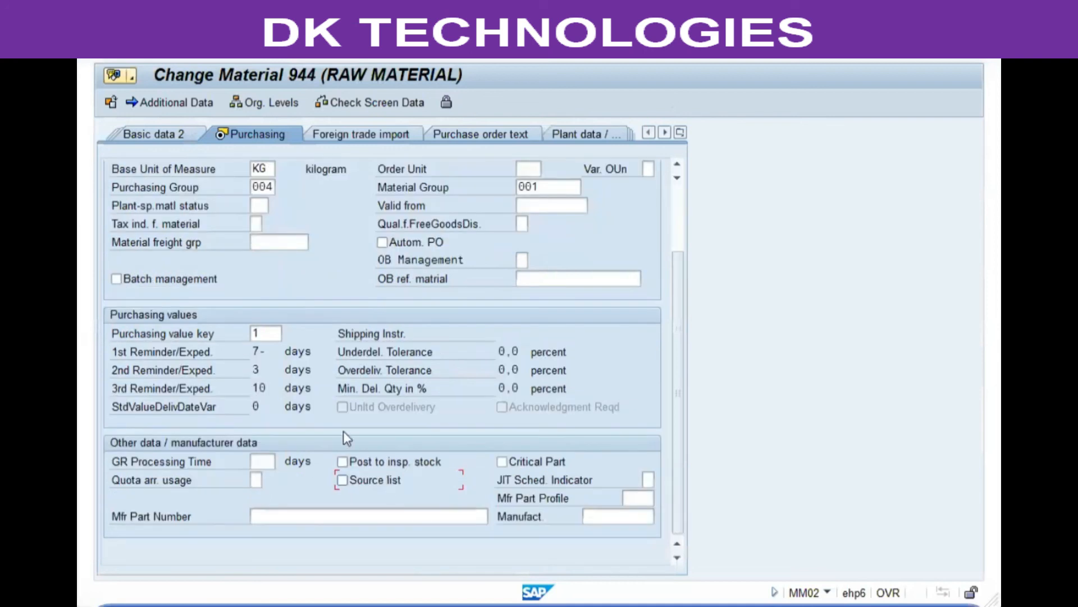
scroll(311, 321, "up", 3)
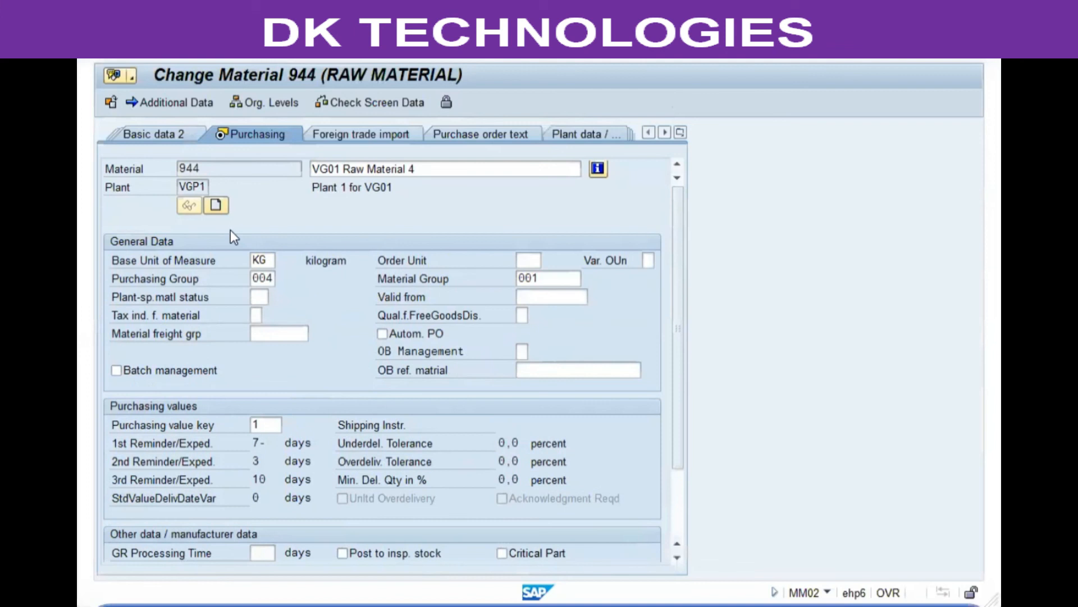
left_click(317, 44)
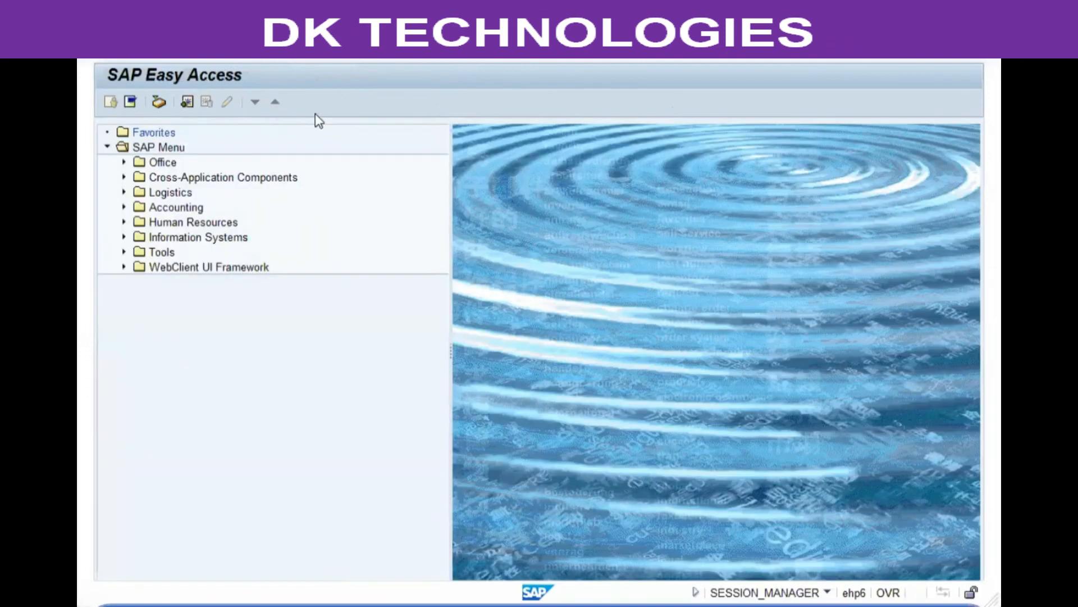